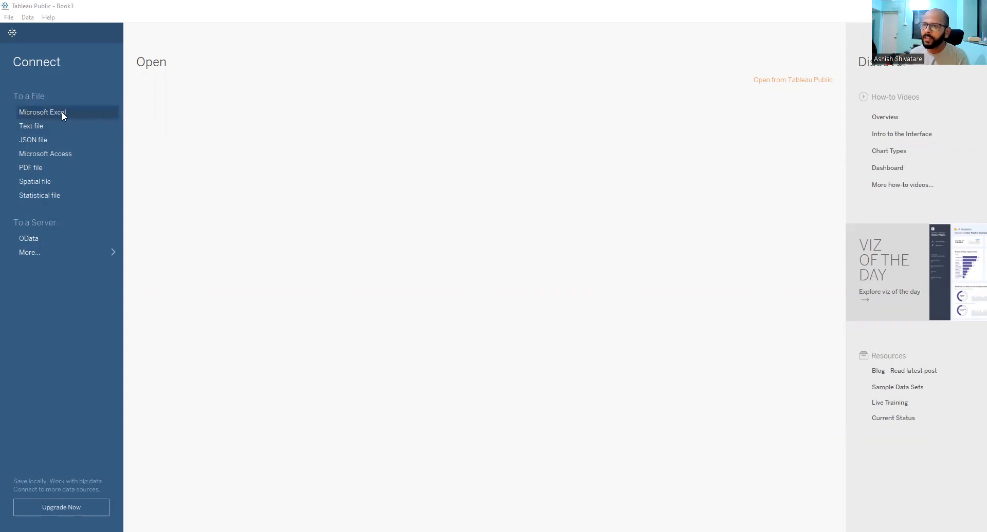
- Connect to the Excel file ASIANPAINT.xlsx in the workspace folder and go to the Sheet 1 worksheet
click(62, 112)
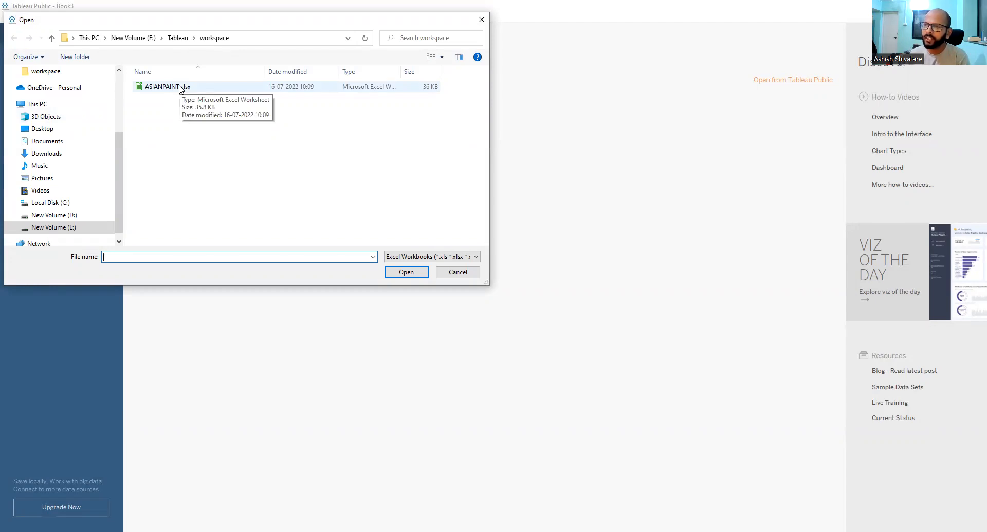
double_click(180, 87)
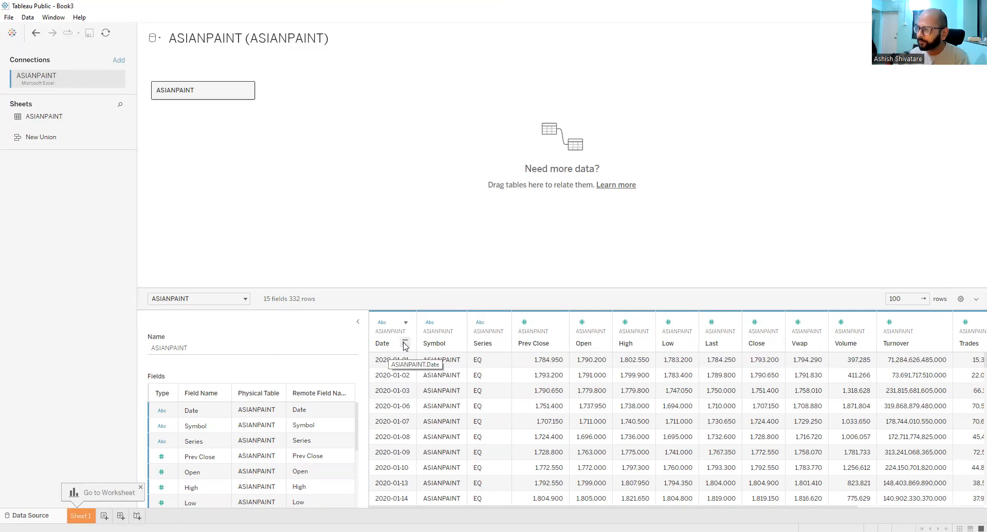
click(81, 516)
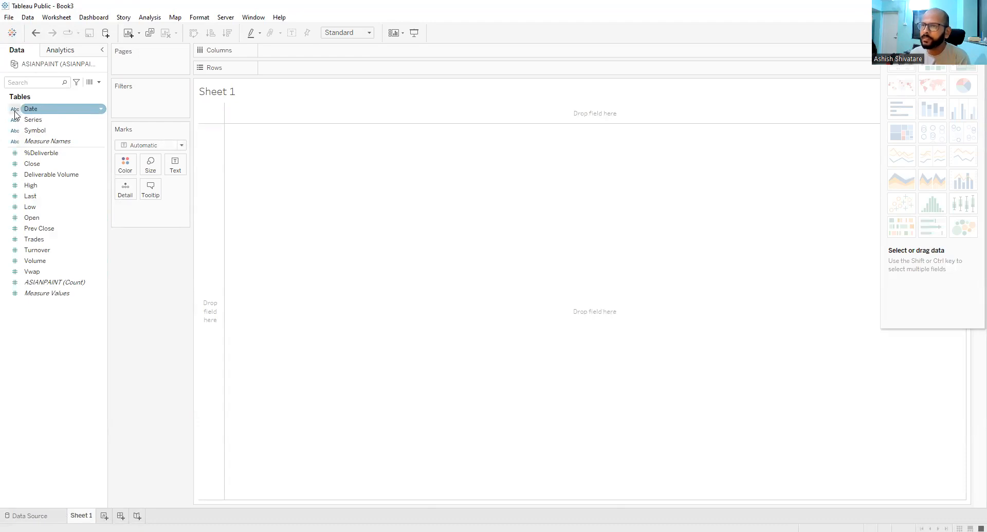
- Change the Date field's data type from string to Date and convert the field to continuous
right_click(43, 114)
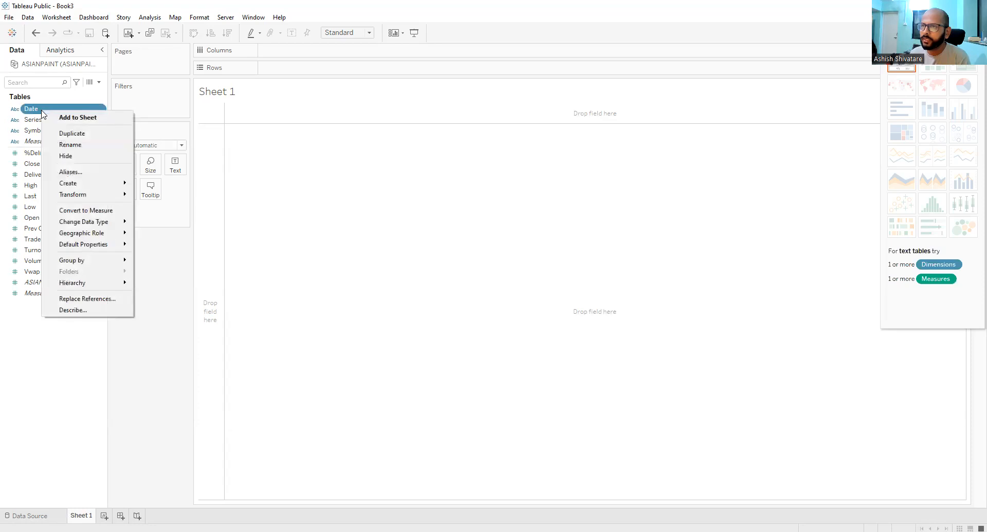
mouse_move(118, 222)
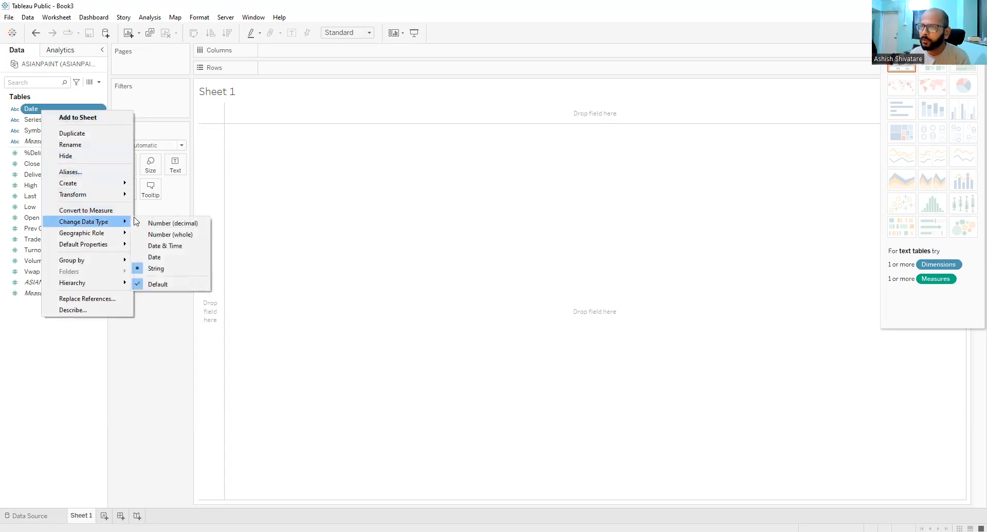
click(158, 258)
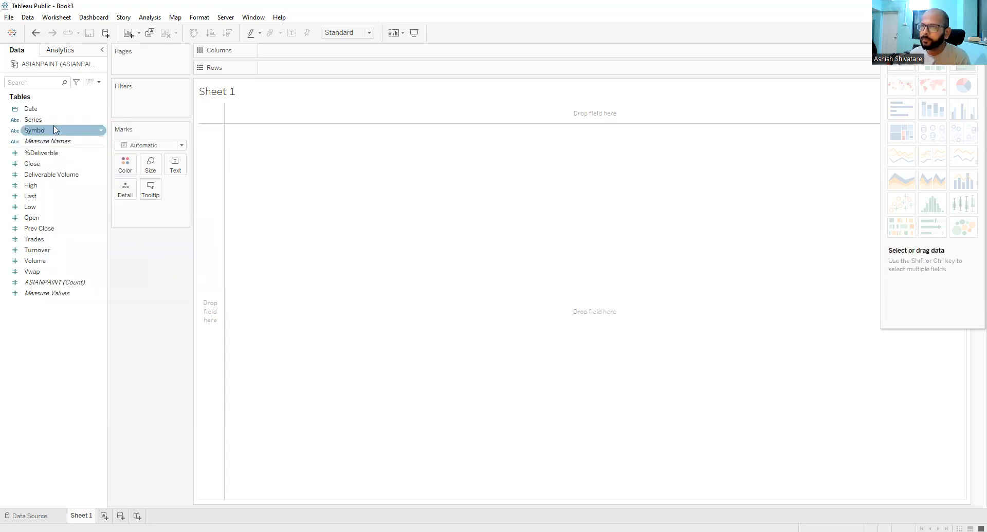
right_click(44, 109)
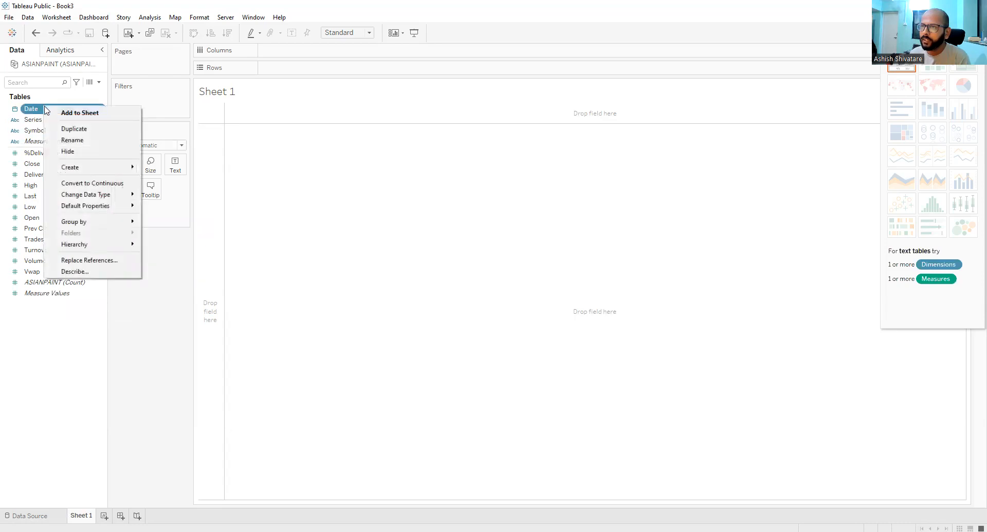
click(93, 184)
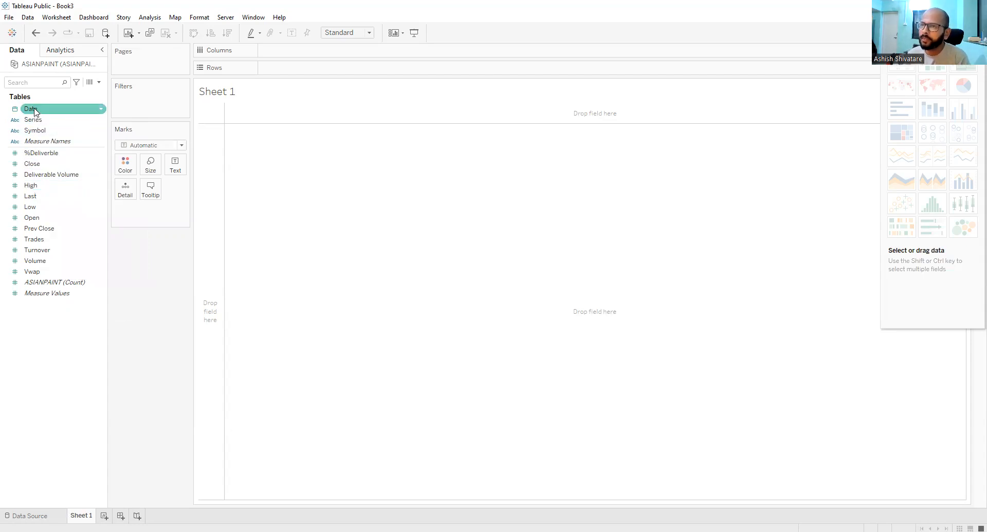
- Filter the sheet on Date by a range of dates starting 01-01-2021, with the filter showing all values in the database
drag(35, 111, 132, 103)
click(443, 198)
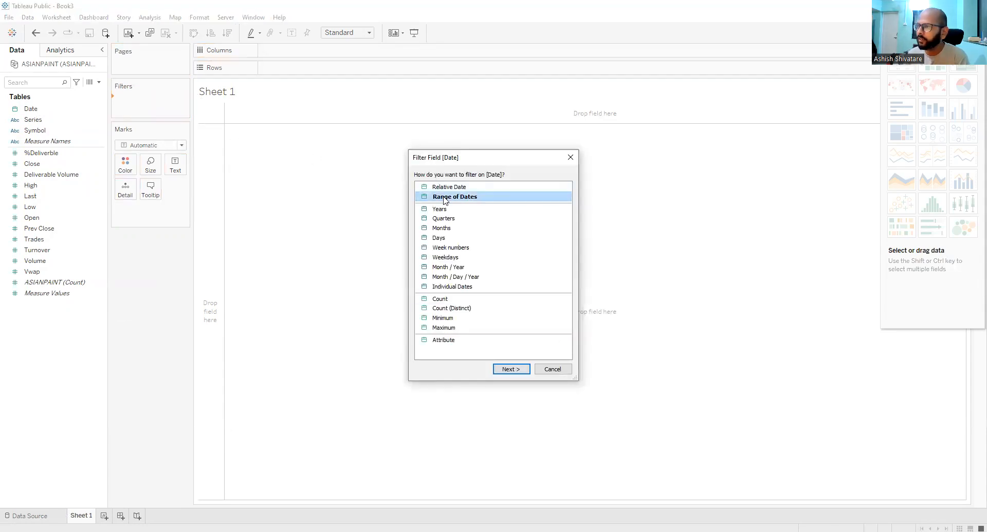
click(519, 371)
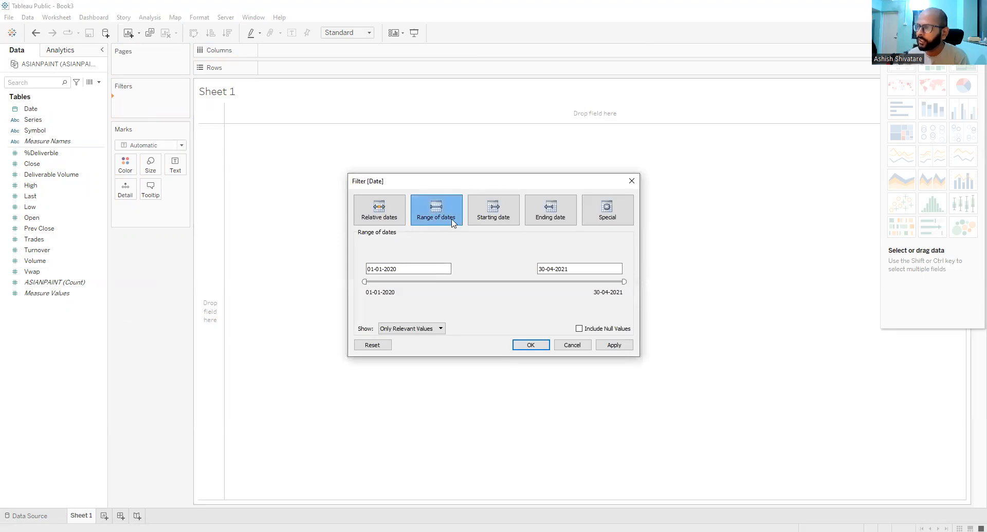
click(402, 268)
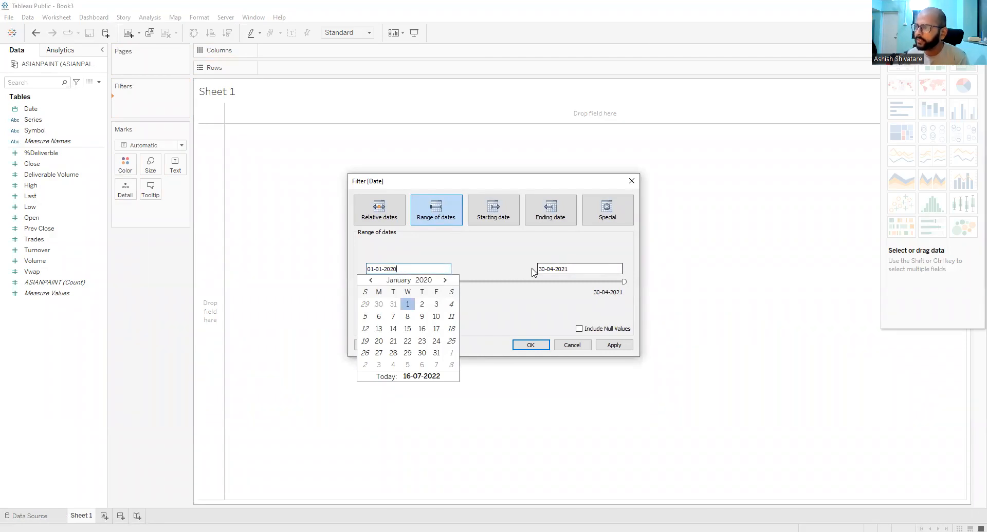
key(BackSpace)
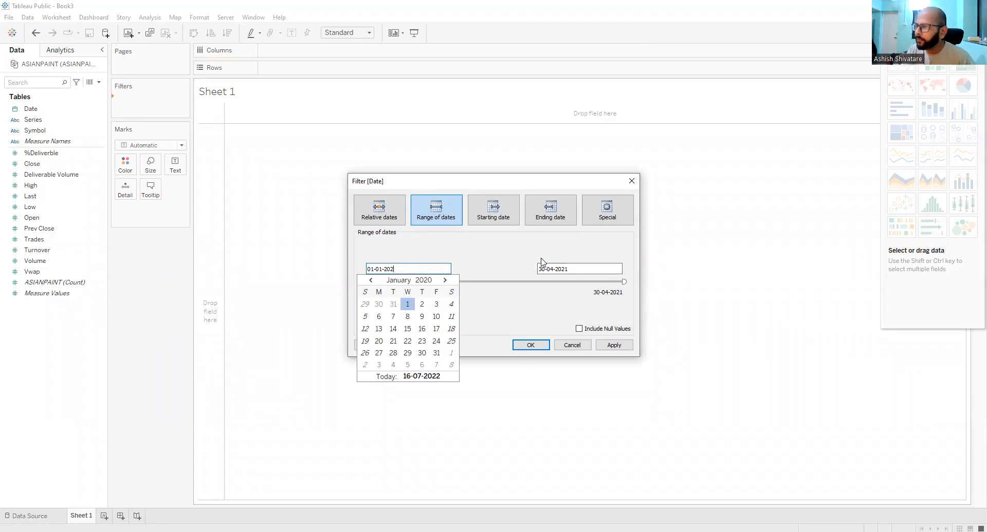
text(1)
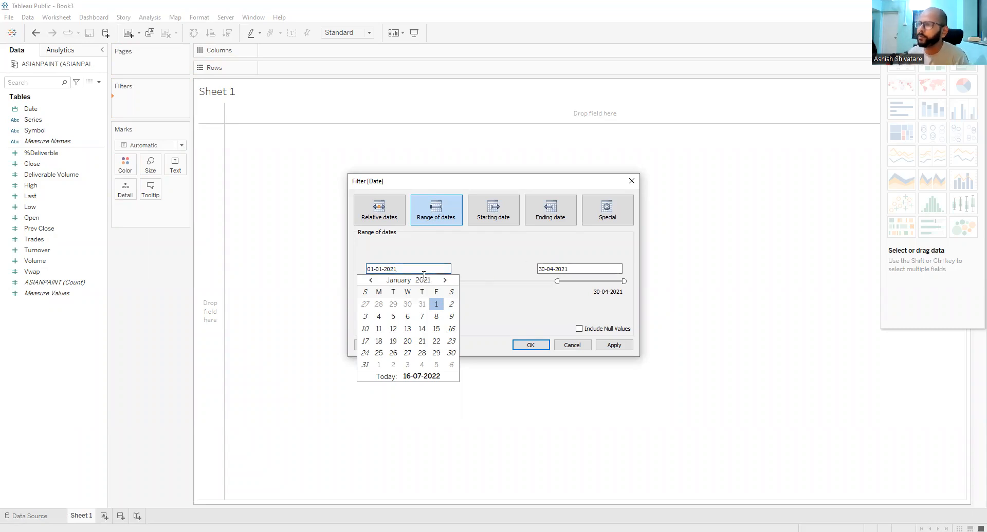
click(506, 313)
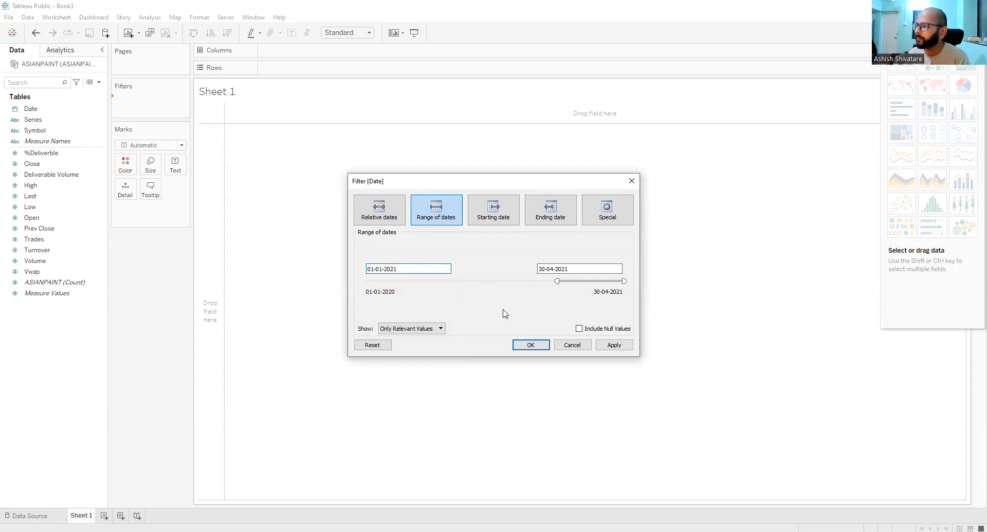
click(414, 330)
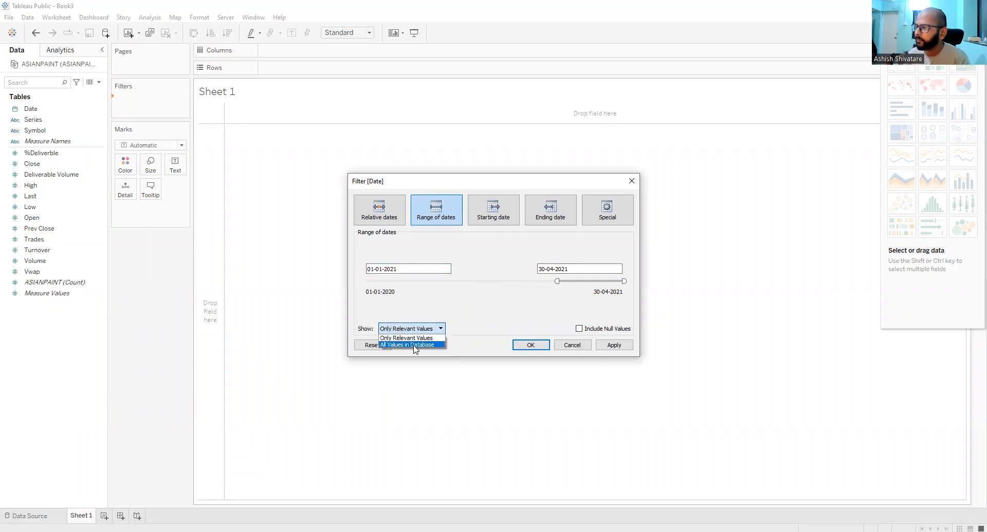
click(415, 345)
click(614, 346)
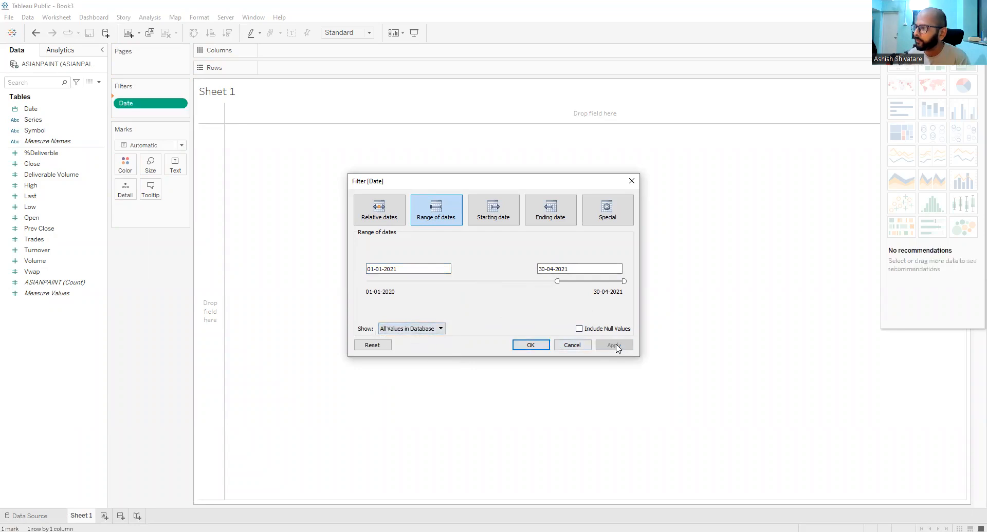
click(530, 346)
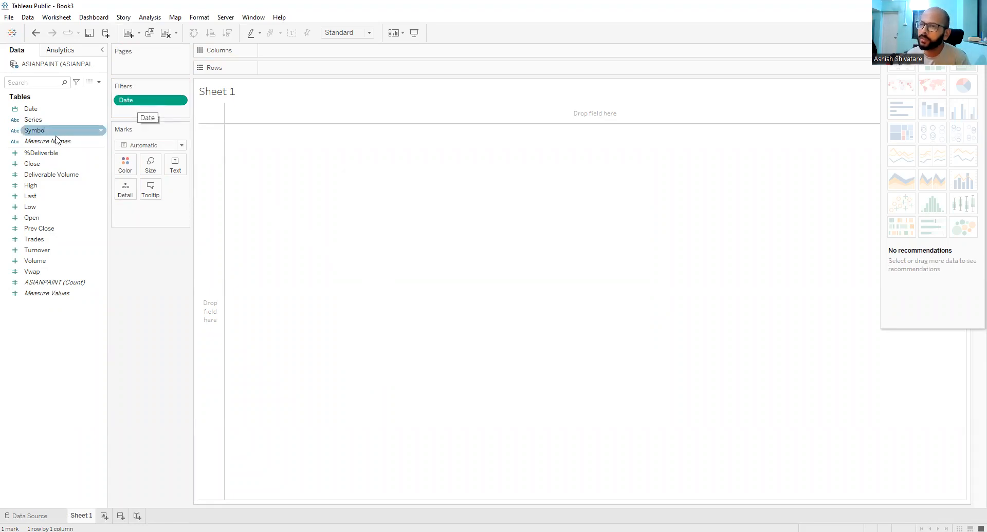
- Place Date on the columns and drill it down from year to day level
drag(34, 112, 297, 52)
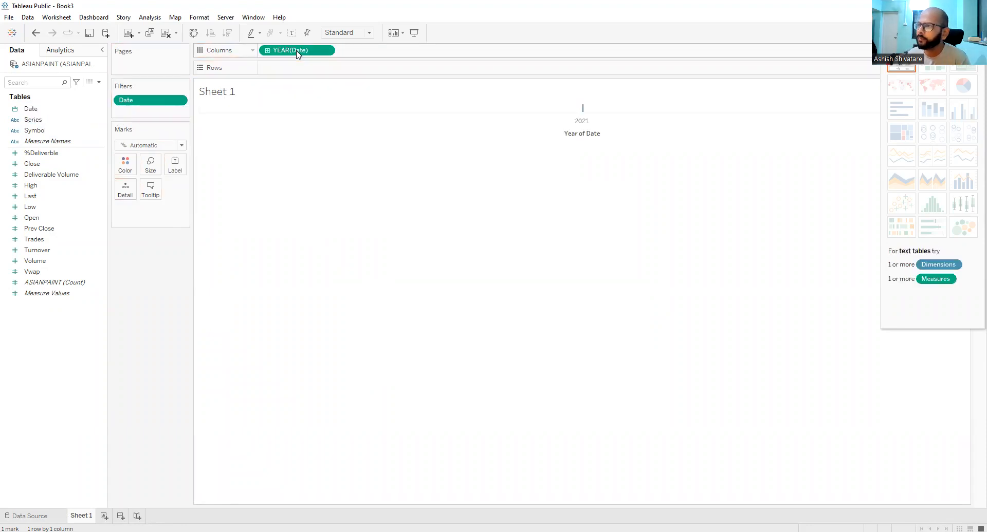
click(211, 127)
click(211, 127)
click(211, 127)
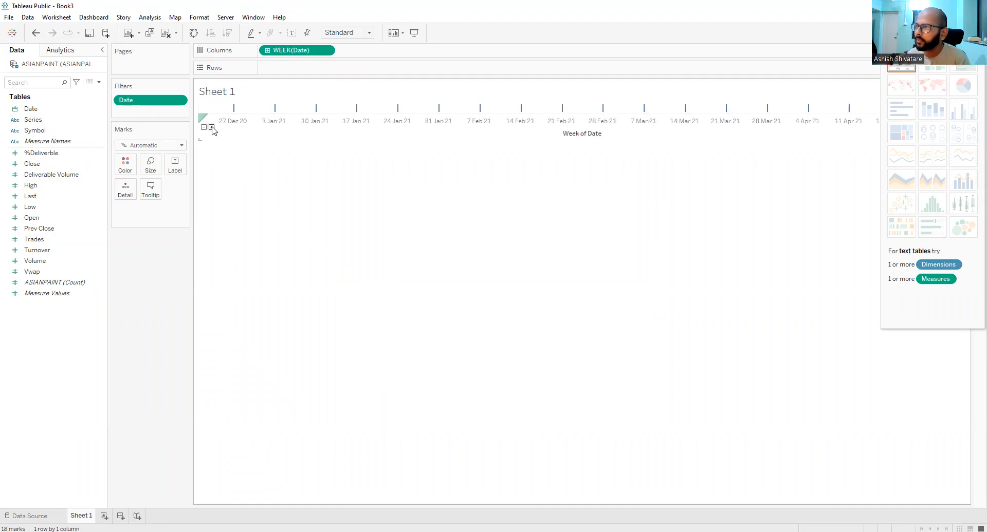
click(212, 126)
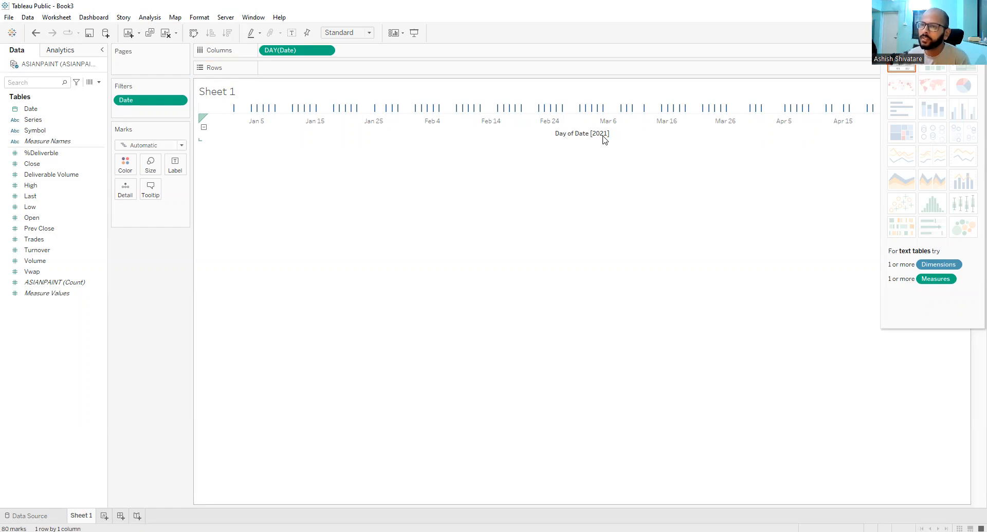
- Place the Open measure on the rows to plot the daily opening price
click(34, 219)
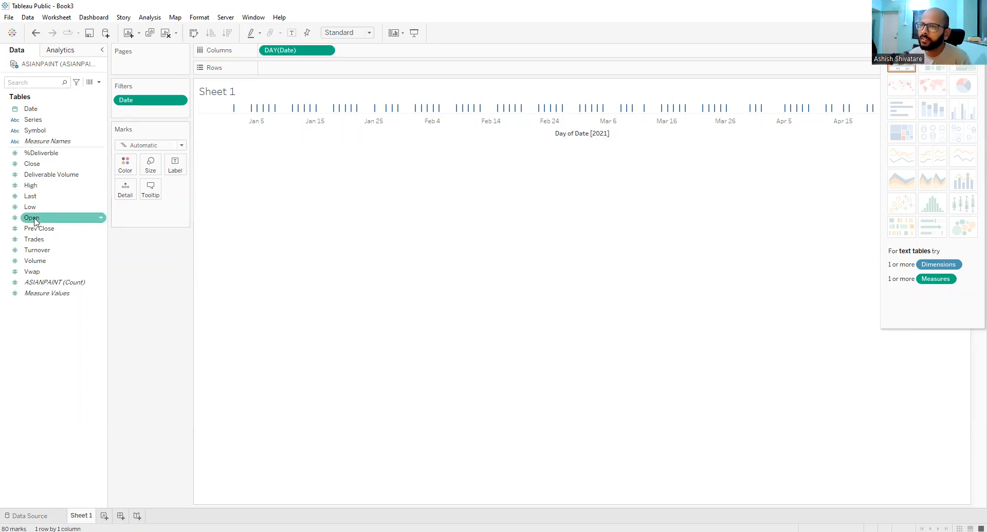
drag(34, 221, 281, 73)
mouse_move(271, 136)
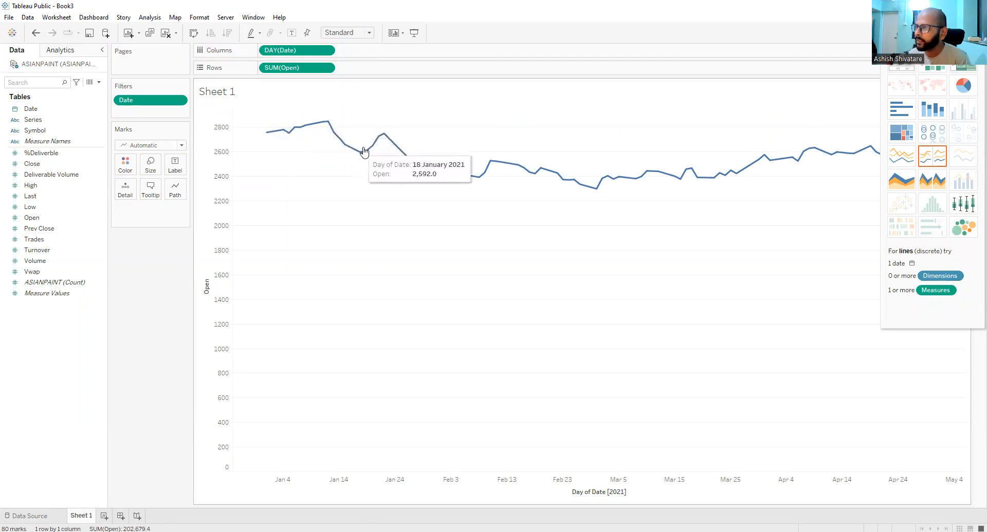
- Replace the sheet name placeholder in the chart title with "Asian Paints"
double_click(219, 93)
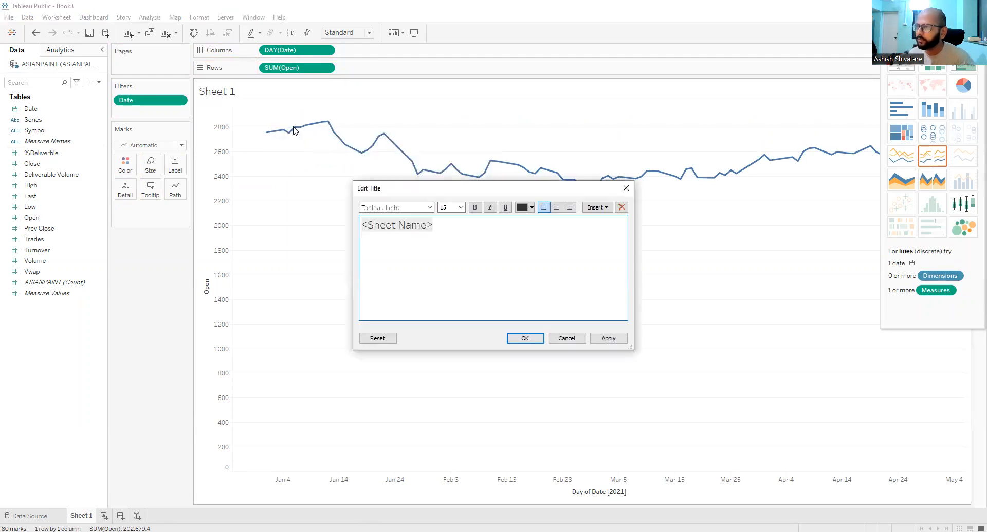
text(Asian)
text( Paints)
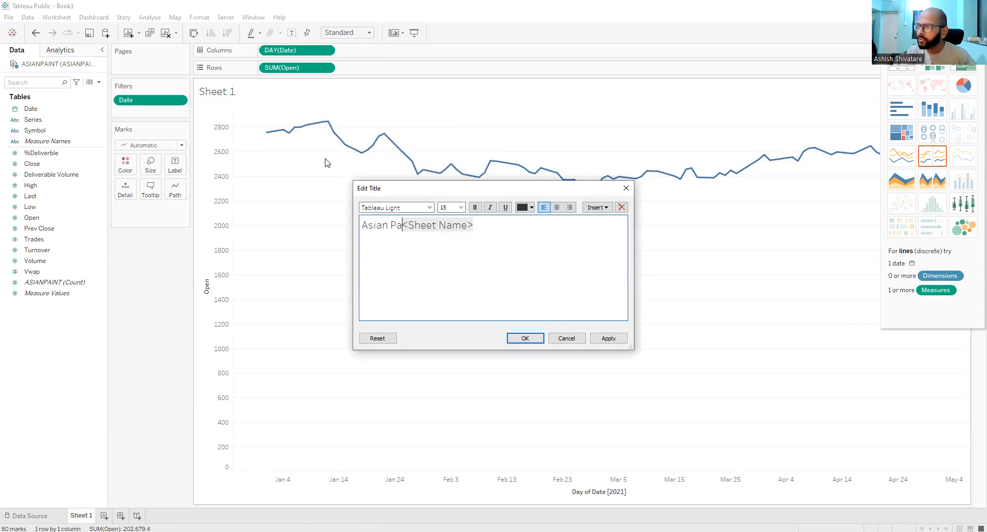
key(Delete)
key(Delete)
key(Delete)
key(Delete)
key(Delete)
key(Delete)
key(Delete)
key(Delete)
key(Delete)
key(Delete)
key(Delete)
key(Delete)
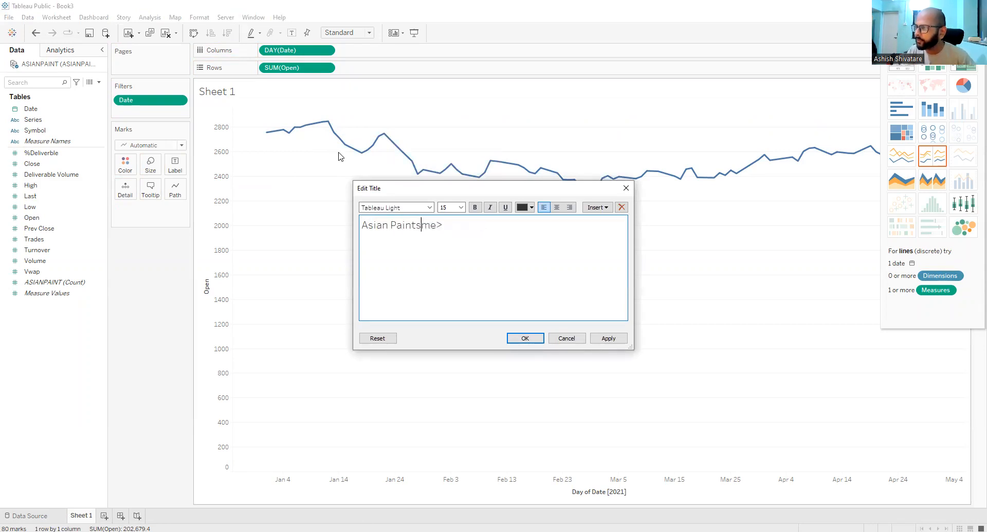
click(608, 339)
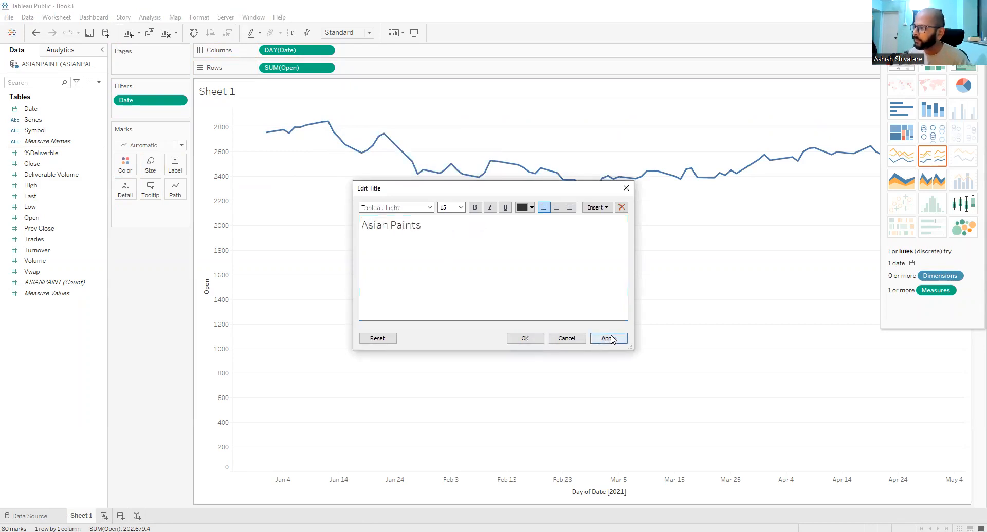
click(525, 338)
- Add the Close measure to the marks as detail and change the mark type to Gantt Bar
mouse_move(267, 136)
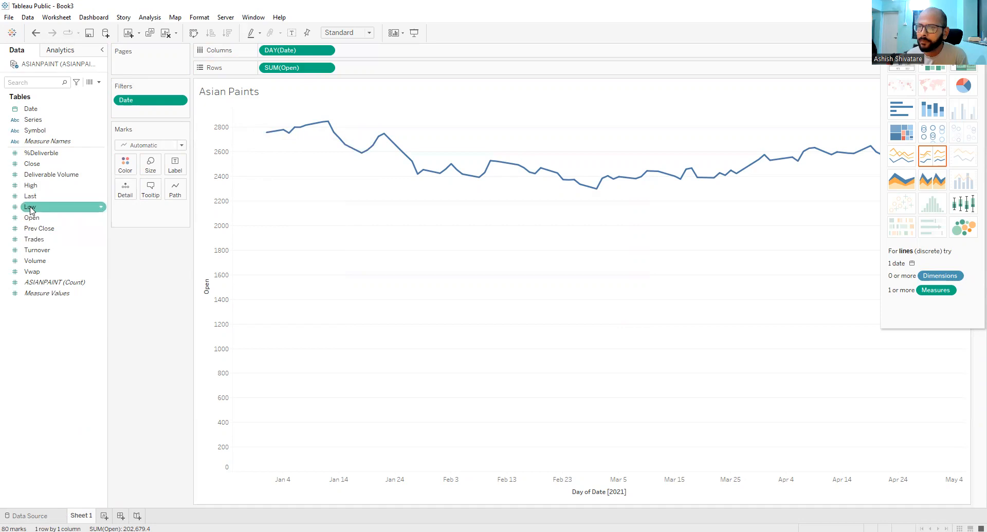
click(40, 166)
drag(41, 167, 126, 196)
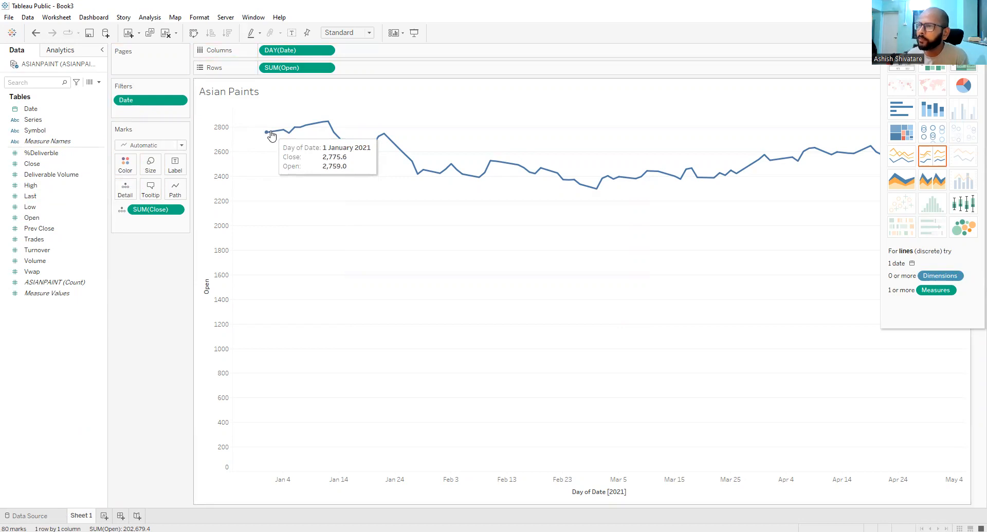
click(154, 145)
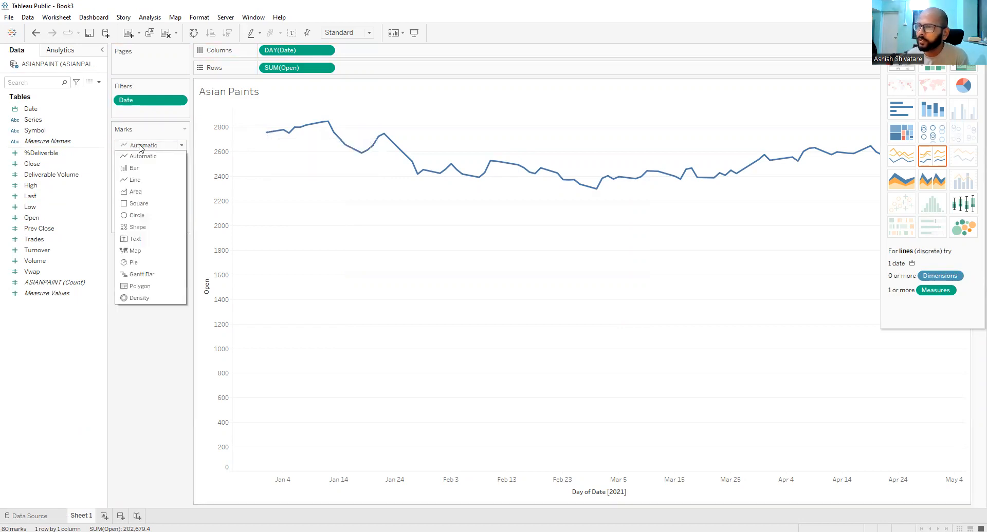
click(137, 275)
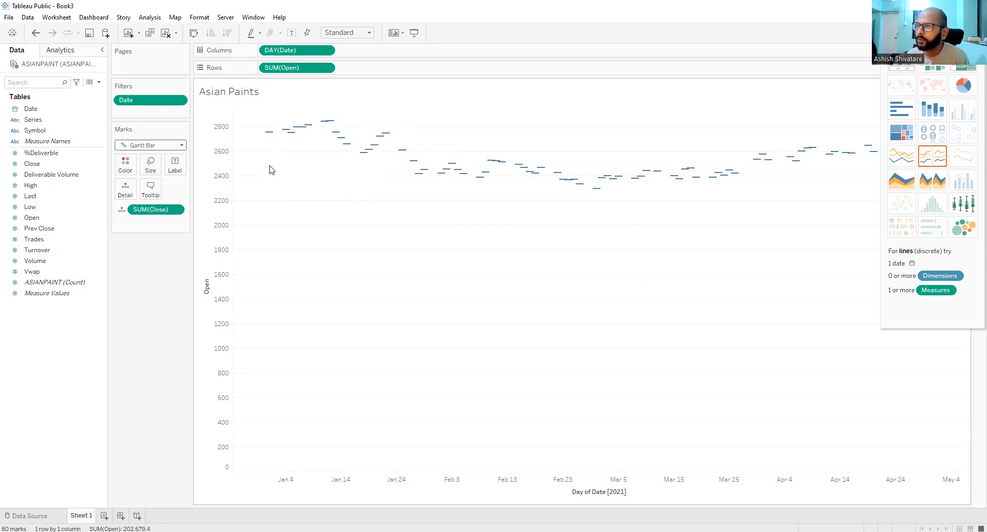
- Create a calculated field and name it DifferenceOpenClose
right_click(57, 313)
click(71, 322)
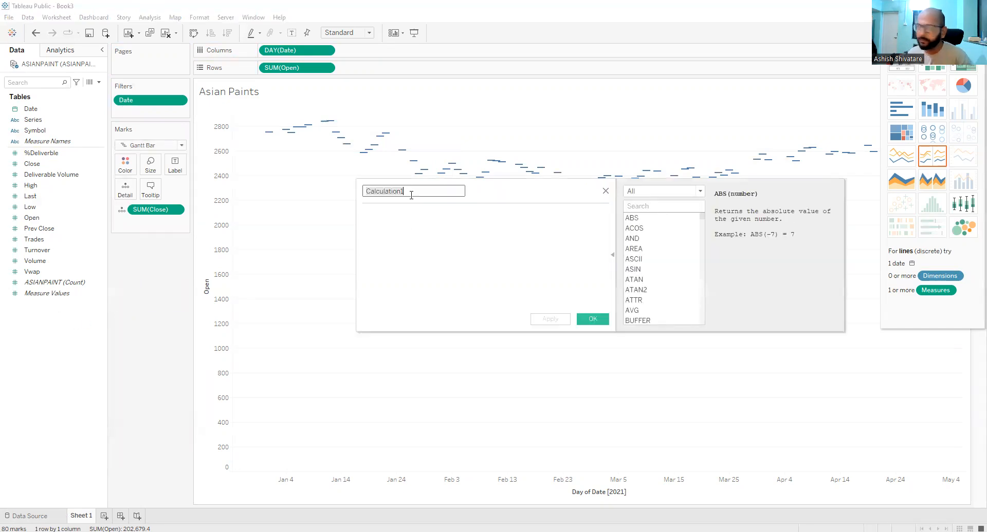
text(DifferenceOpenC)
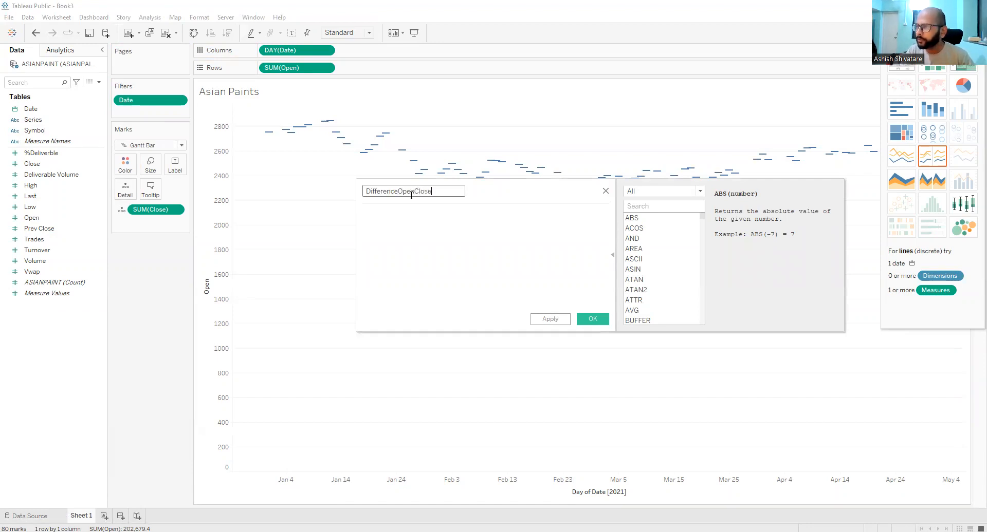
text(lose)
- Define the DifferenceOpenClose calculation as SUM([Close])-SUM([Open]) and save it
click(437, 232)
click(40, 218)
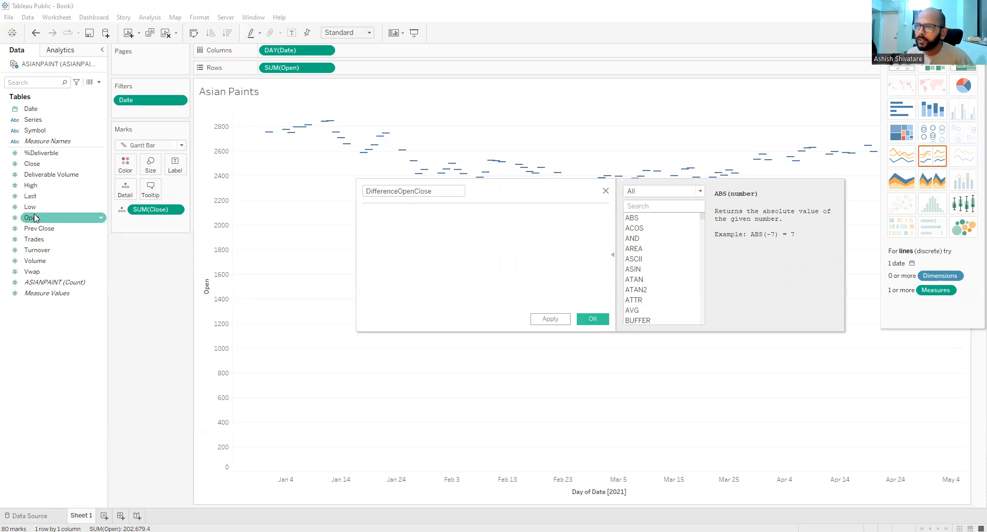
text(su)
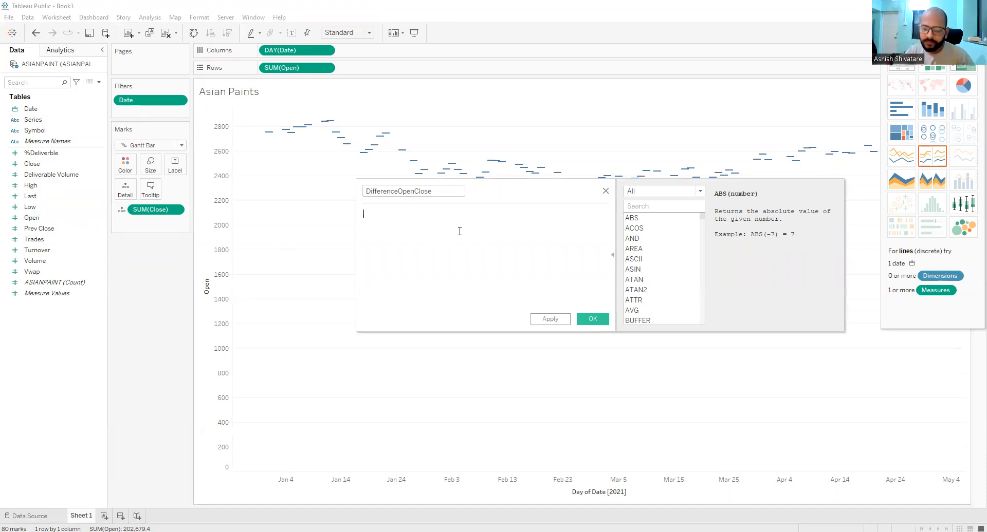
key(Return)
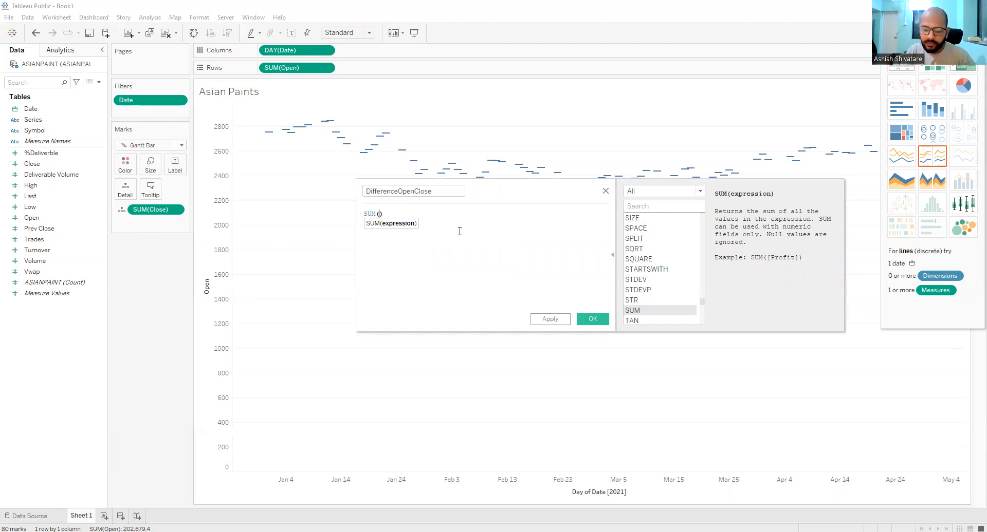
text([)
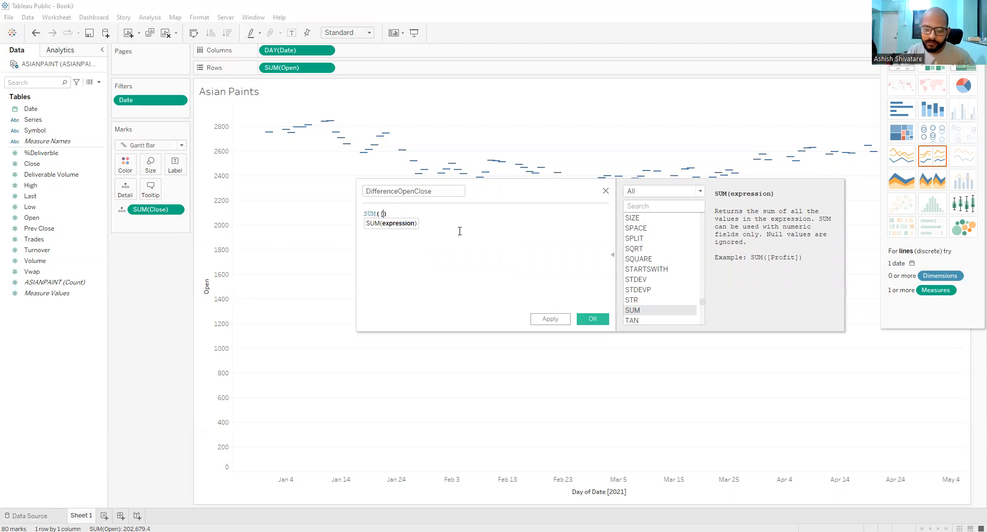
text(clo)
key(Return)
text(-SUM)
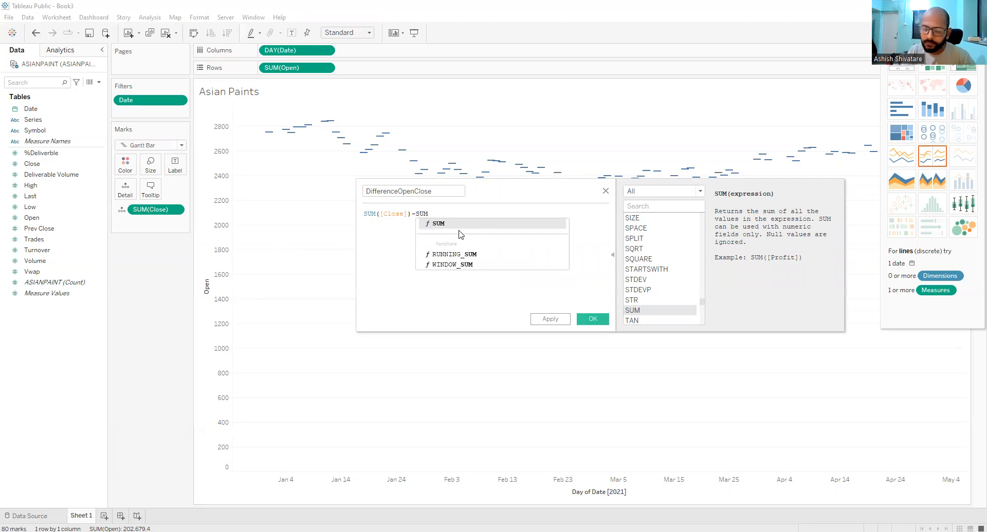
text(()
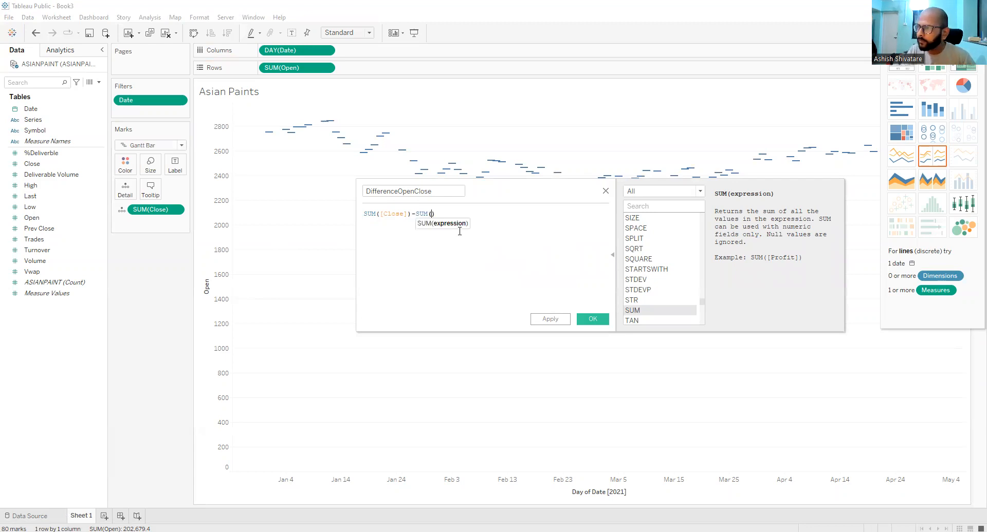
text([Op)
key(Return)
click(550, 319)
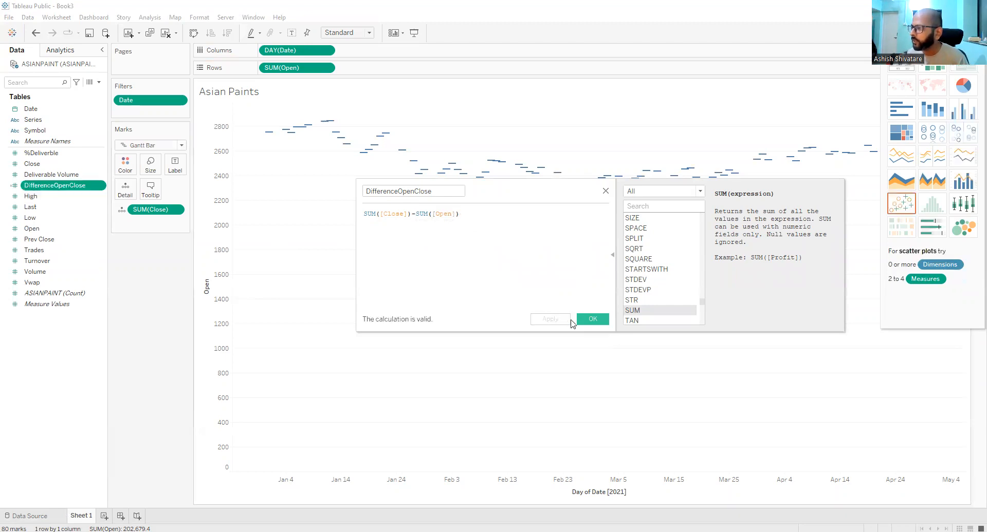
click(593, 319)
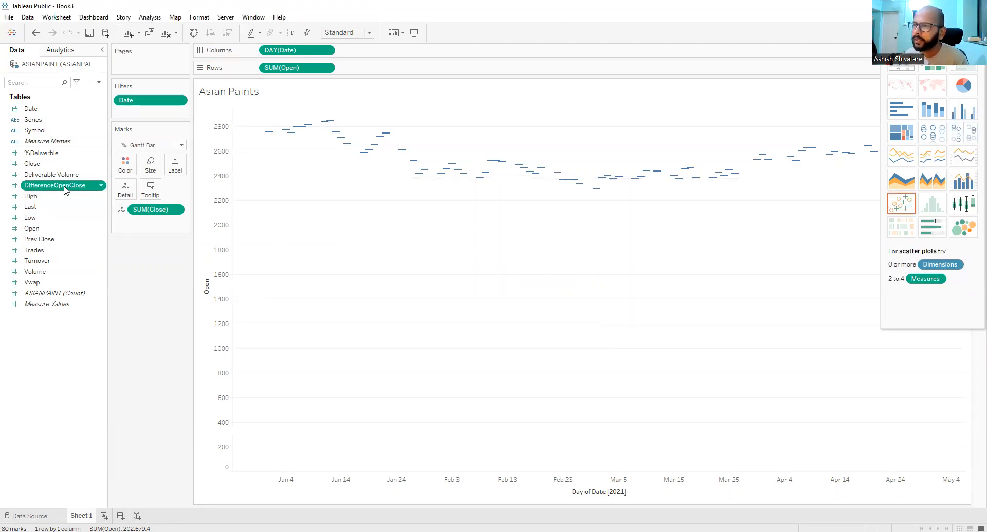
- Assign the DifferenceOpenClose field to the size of the Gantt bars
drag(62, 188, 149, 172)
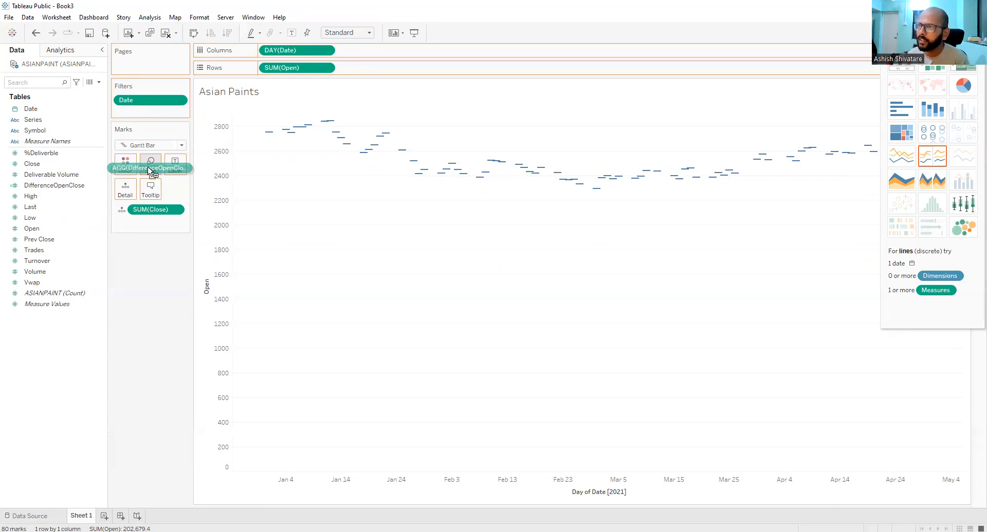
drag(150, 170, 150, 165)
mouse_move(331, 131)
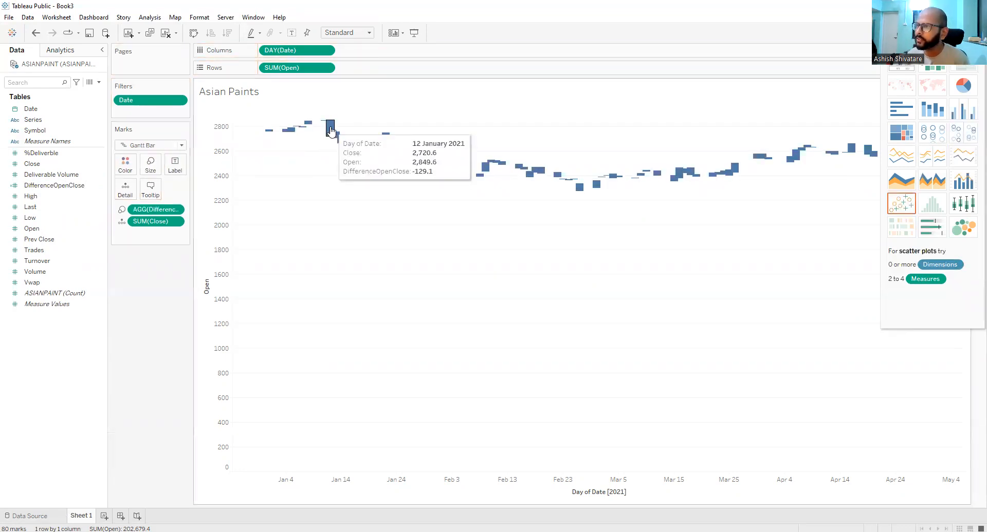
mouse_move(270, 135)
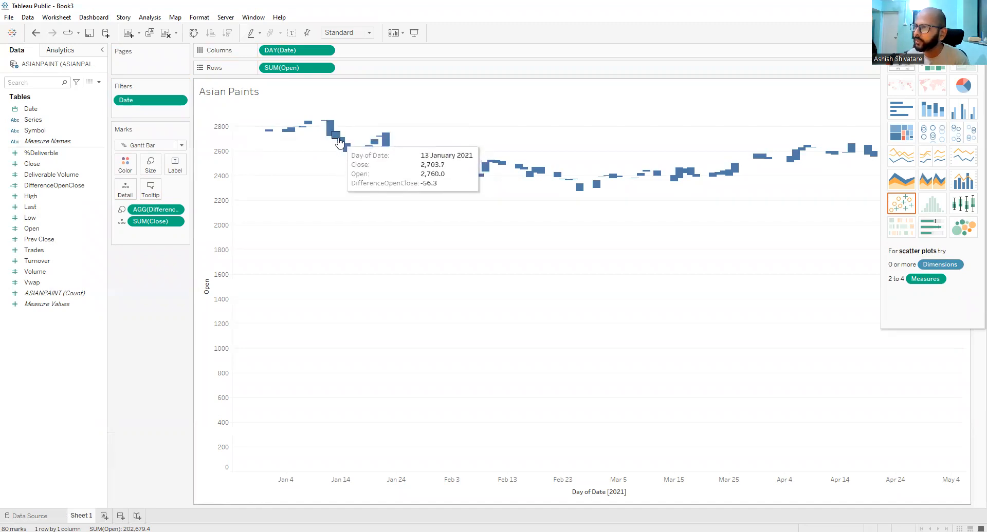
- Reduce the mark size so the daily bars become narrower with gaps between them
click(159, 171)
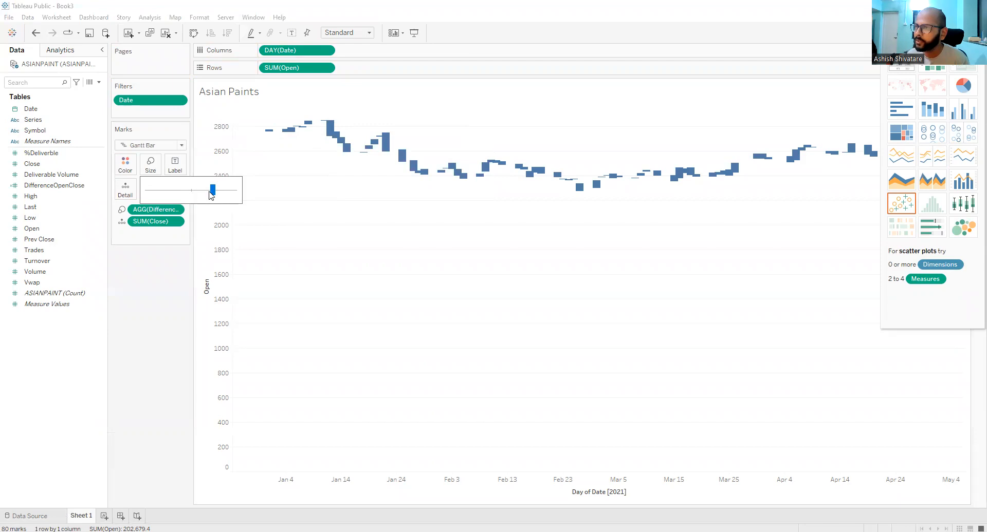
drag(195, 193, 177, 191)
click(350, 167)
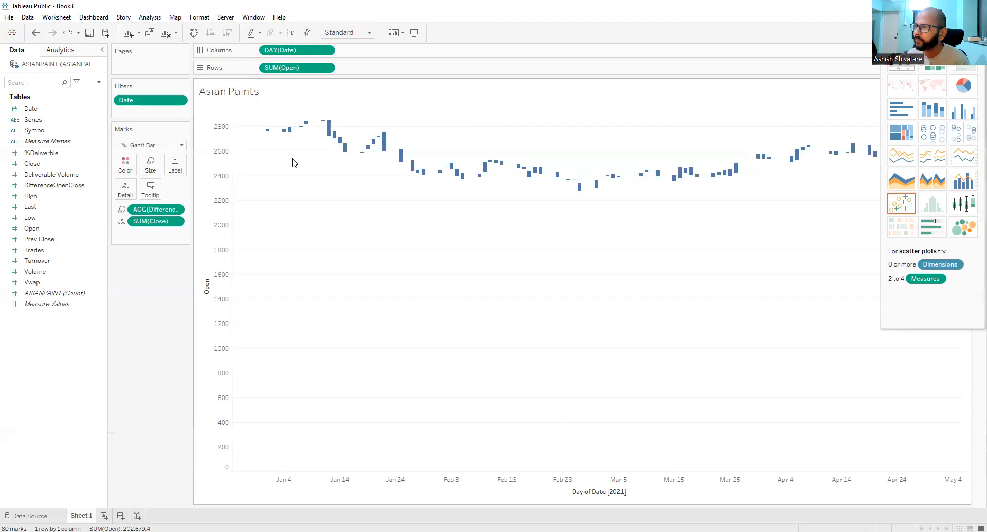
mouse_move(326, 136)
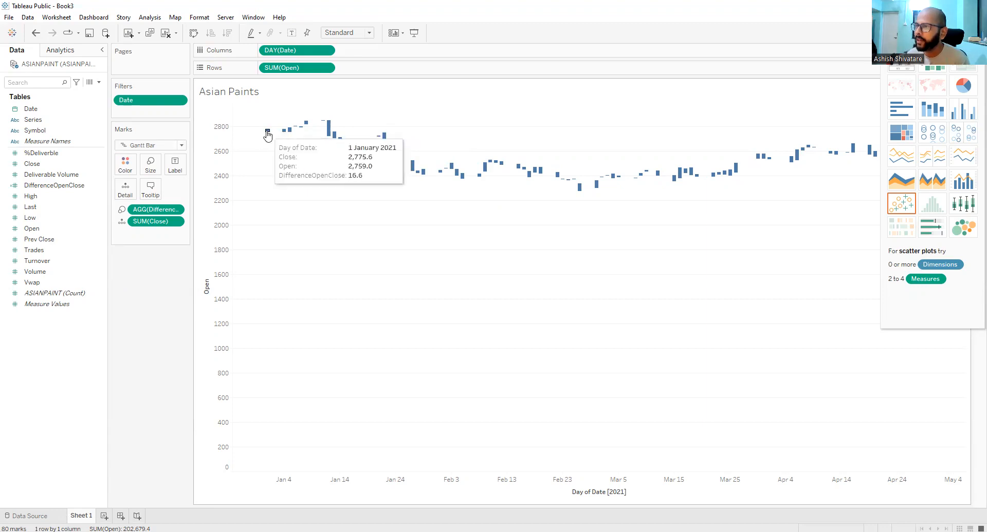
- Create a calculated field named "Increase?" with the formula [DifferenceOpenClose]>0
right_click(61, 327)
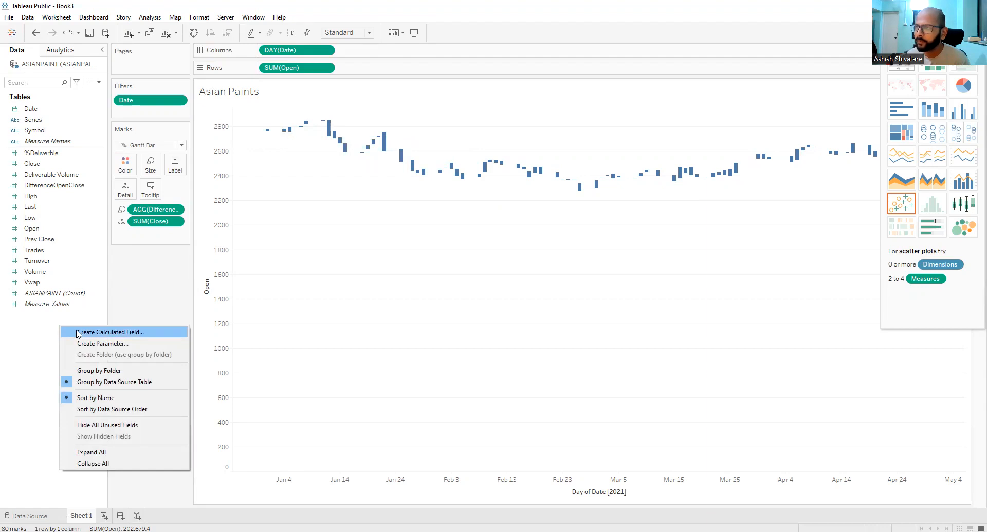
click(79, 333)
text(INc)
key(BackSpace)
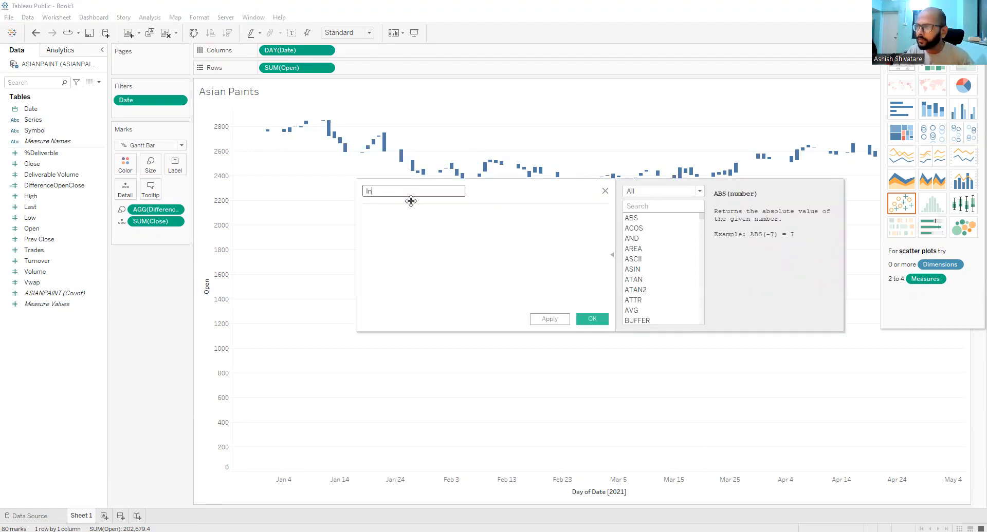
text(crease?)
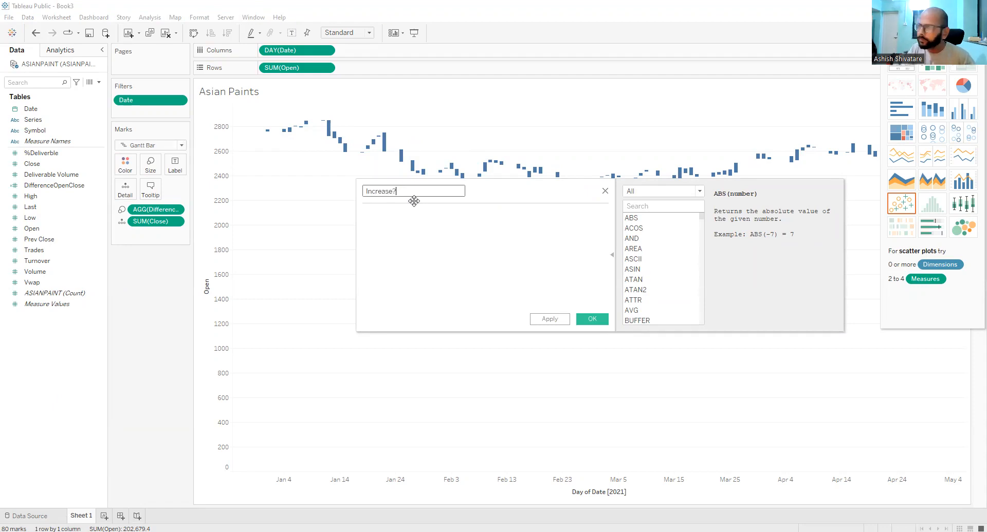
drag(52, 186, 479, 222)
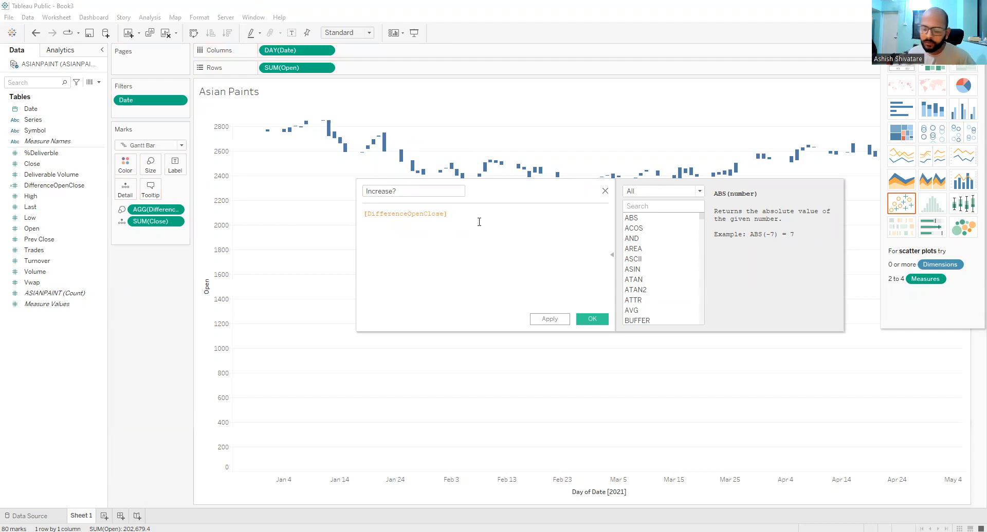
text(>0)
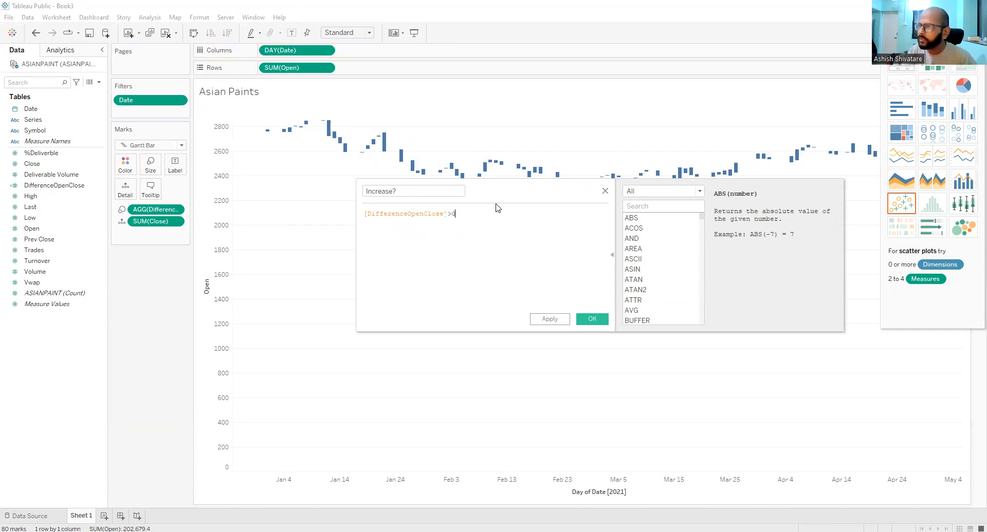
click(551, 319)
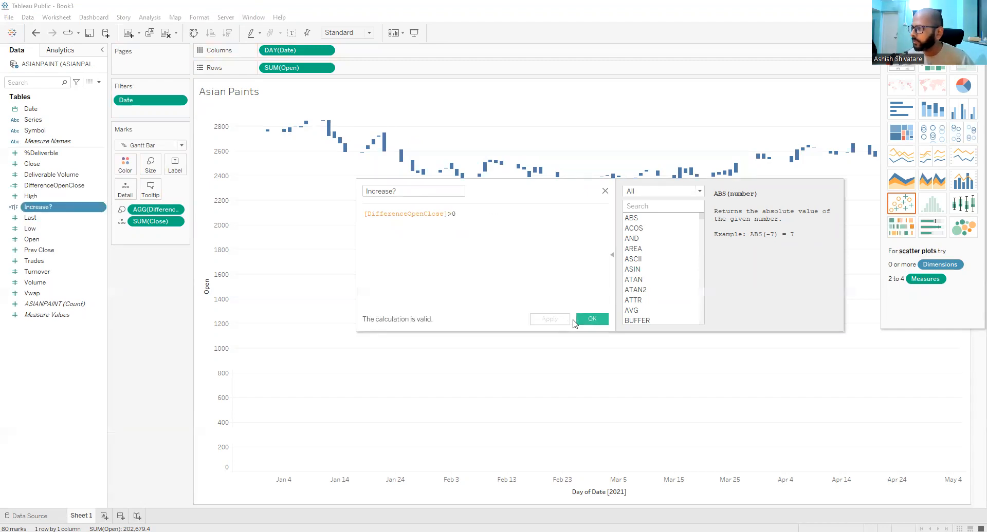
click(592, 319)
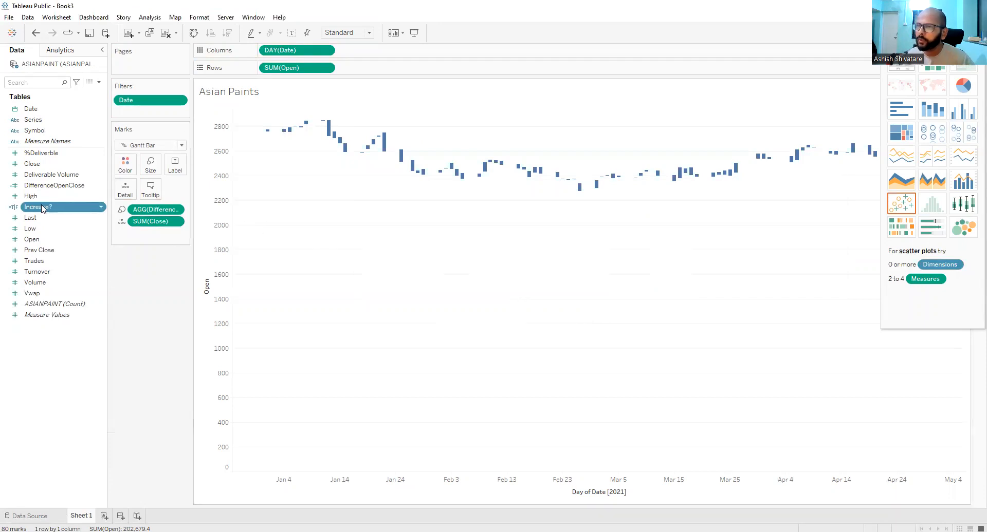
- Color the bars by the Increase? field, using green for True and red for False
drag(40, 208, 128, 169)
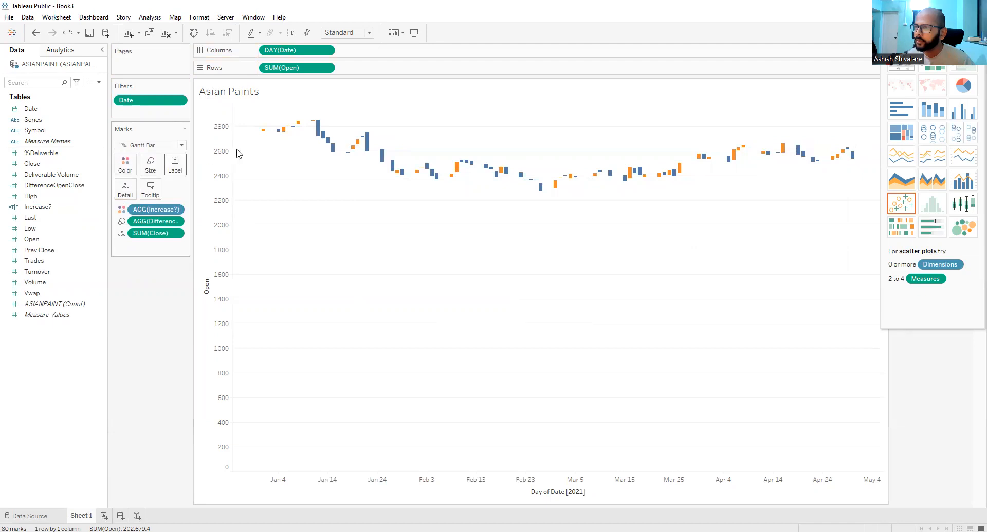
mouse_move(277, 133)
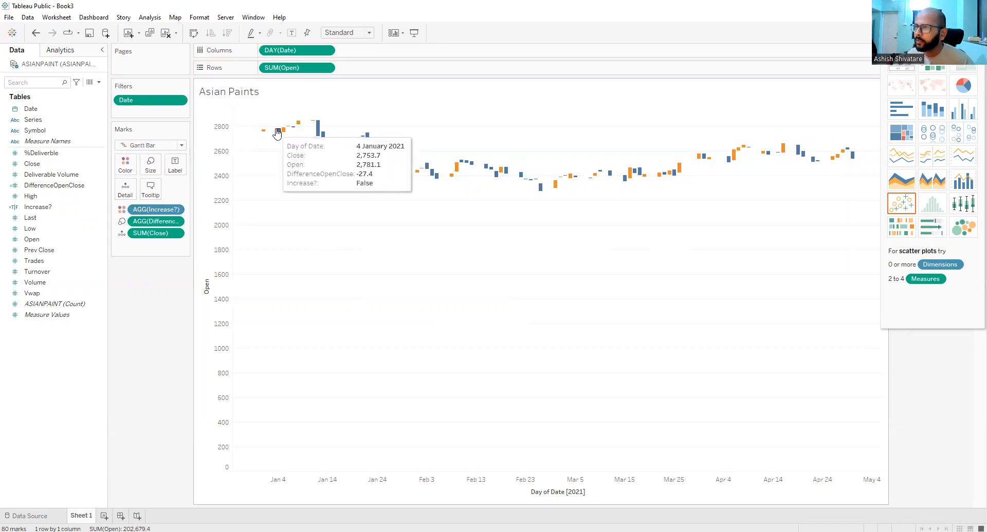
click(124, 164)
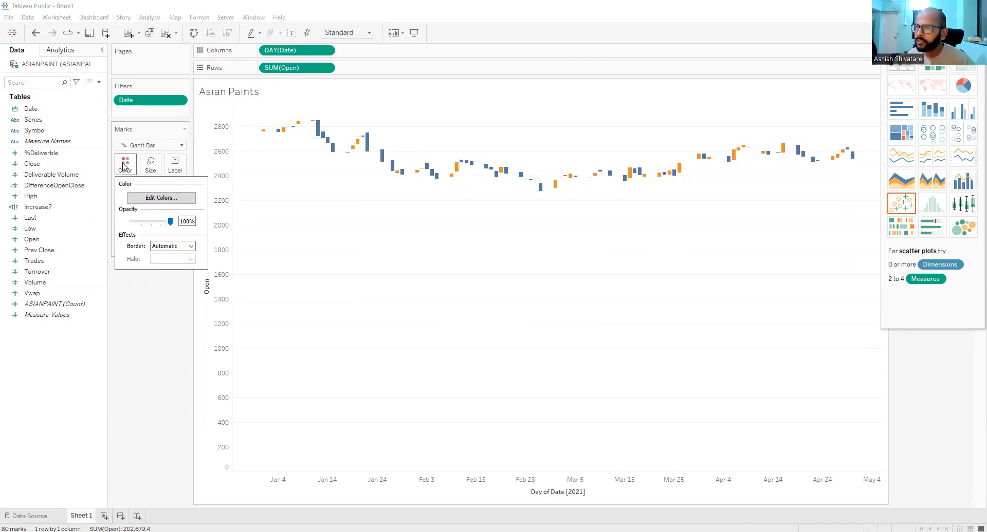
click(152, 199)
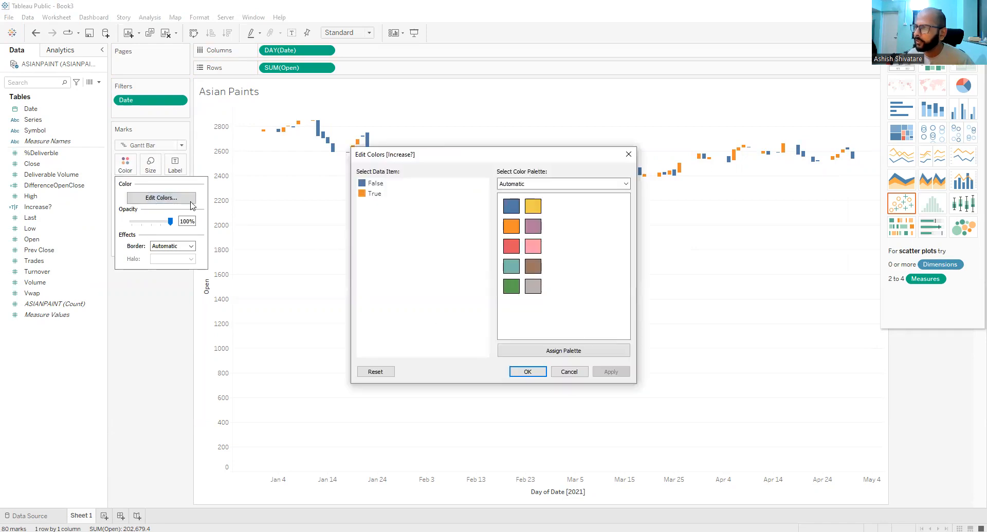
click(512, 286)
click(372, 184)
click(512, 246)
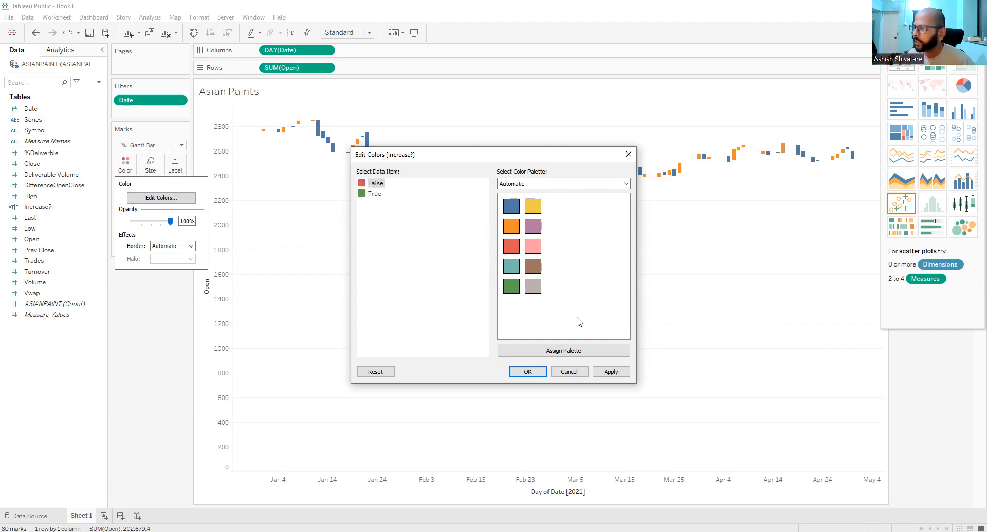
click(611, 371)
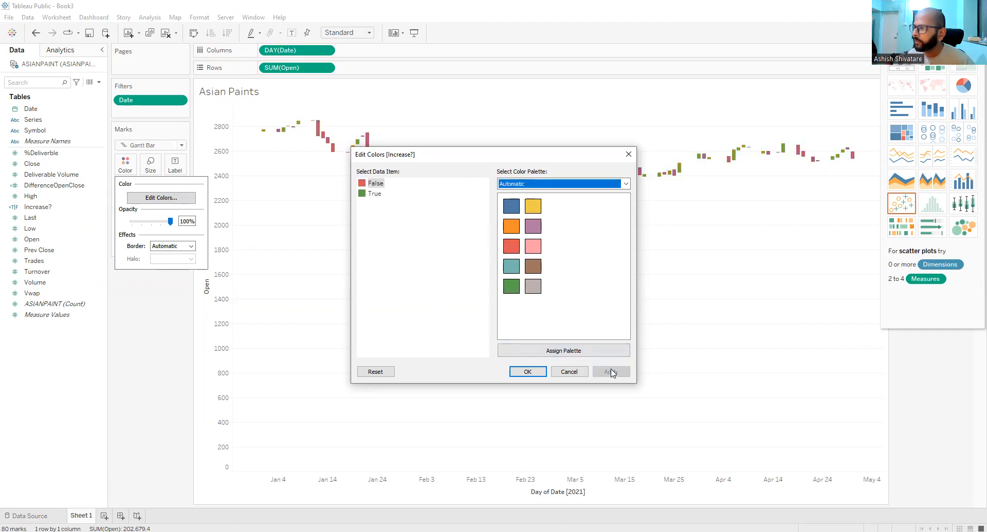
click(527, 374)
mouse_move(265, 138)
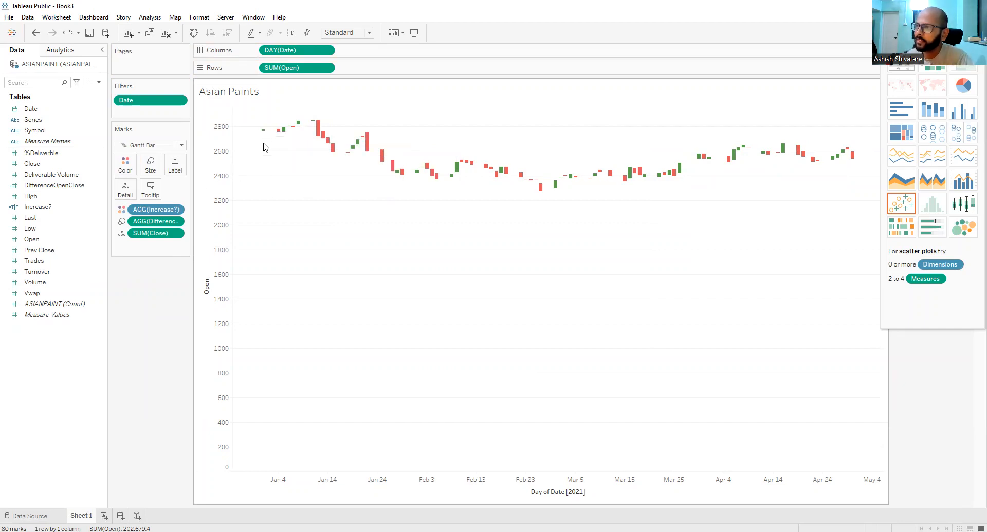
- Add the High measure to the rows after Open and combine the two as a dual axis
click(35, 200)
drag(35, 199, 368, 72)
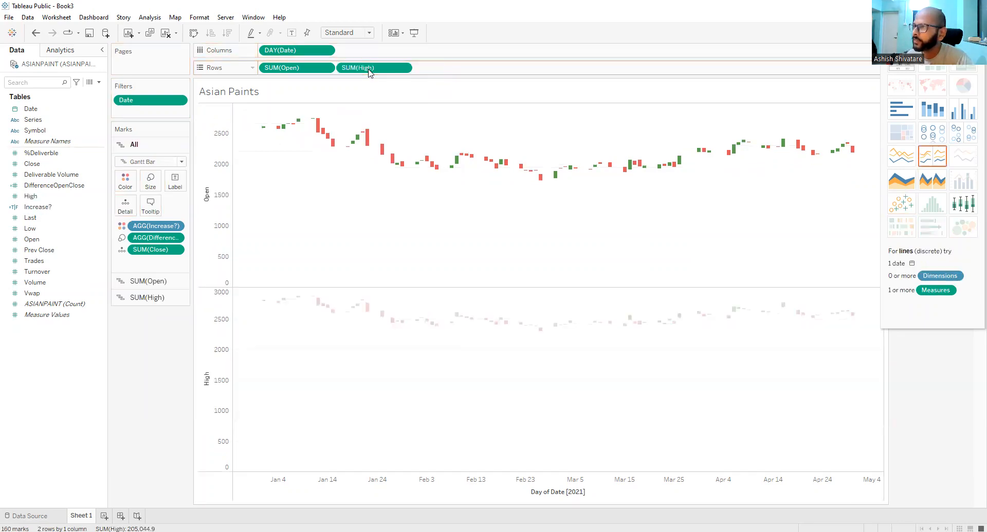
right_click(219, 341)
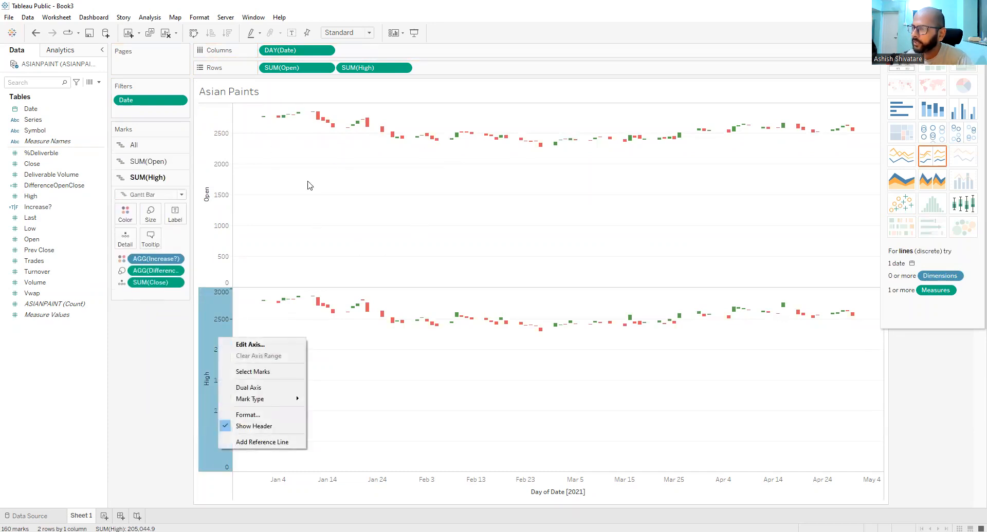
click(256, 388)
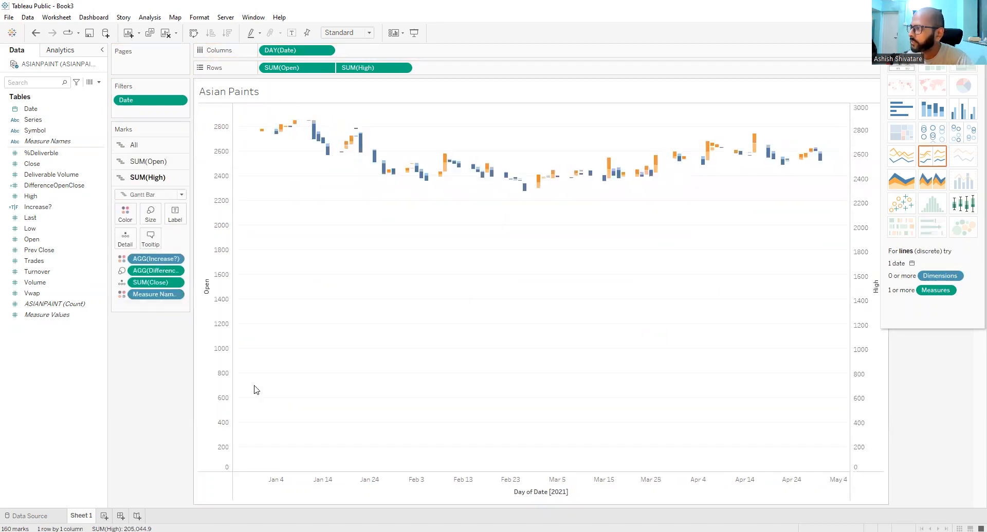
click(151, 162)
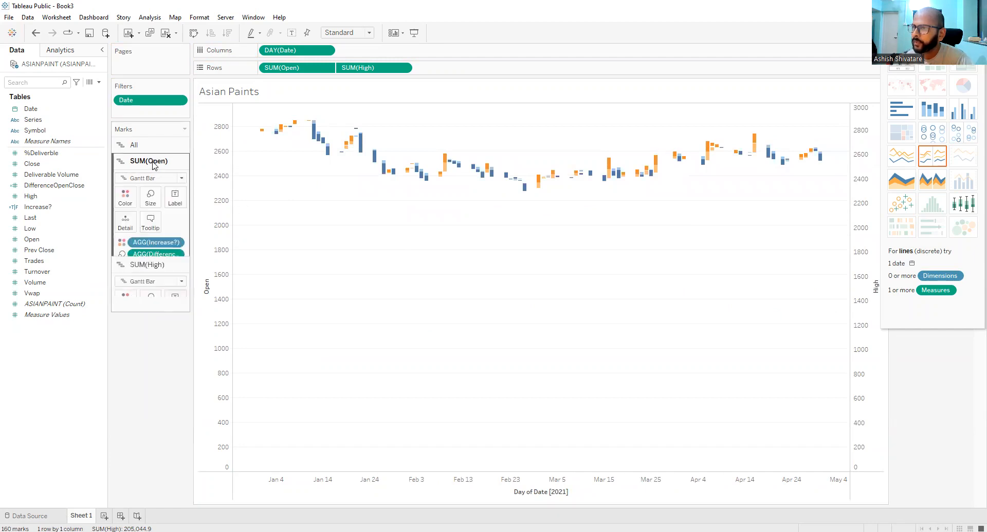
click(124, 198)
click(183, 230)
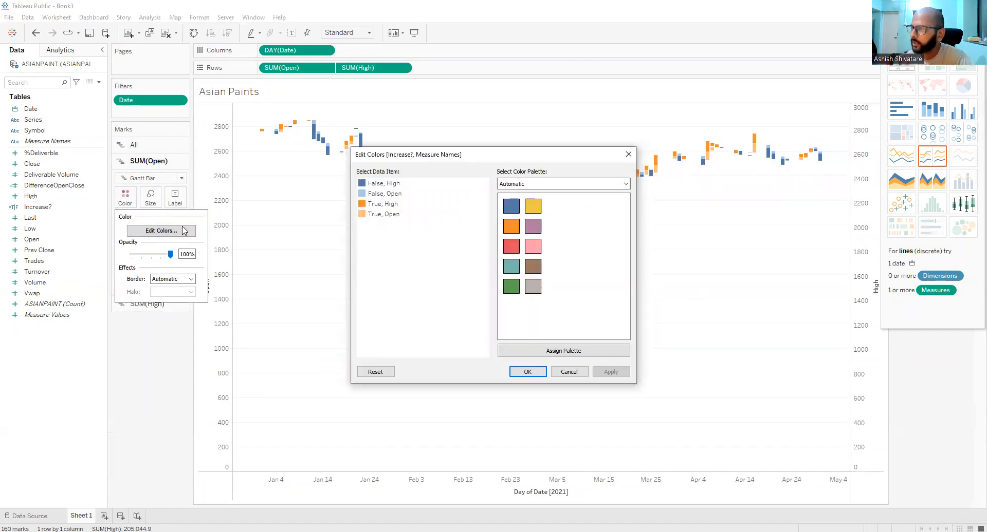
click(380, 204)
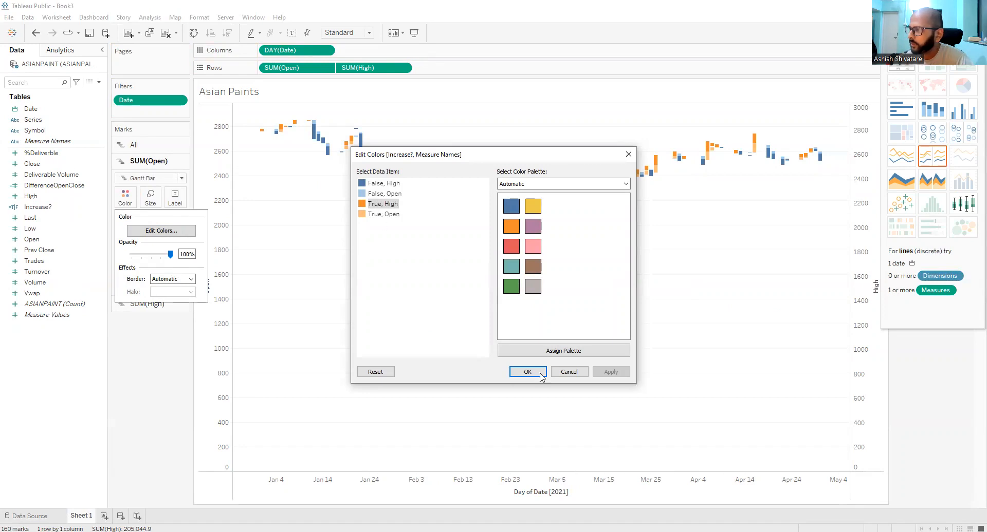
click(567, 373)
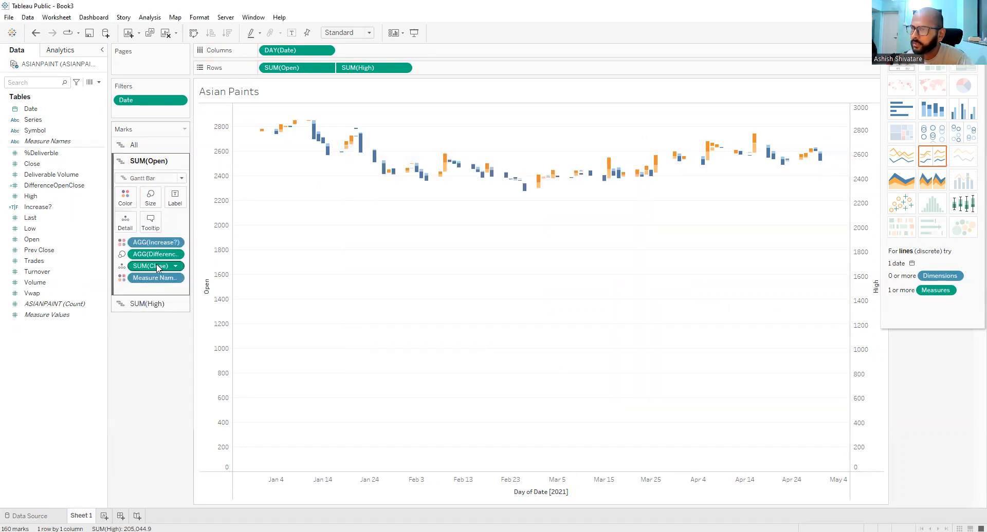
- Remove the Measure Names field from the color of both the Open and the High marks
right_click(145, 279)
click(165, 378)
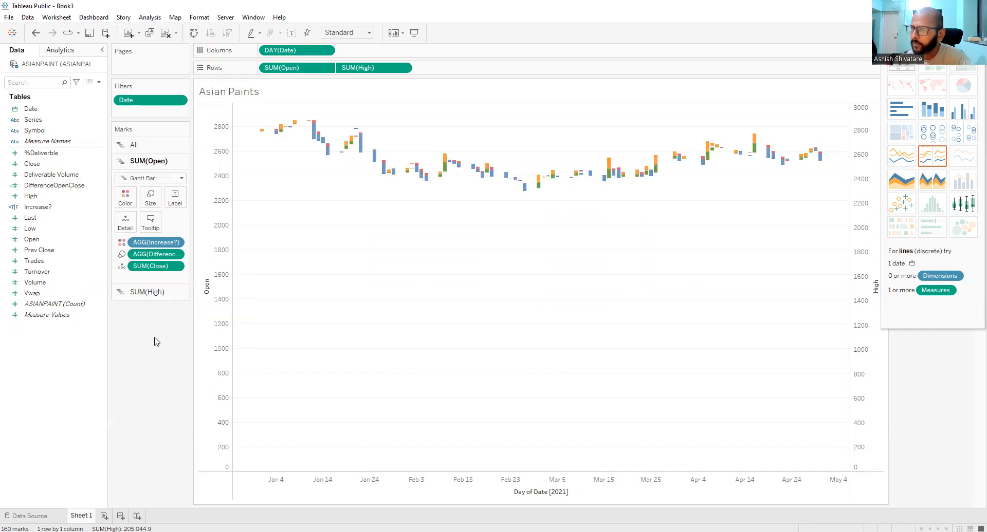
click(149, 293)
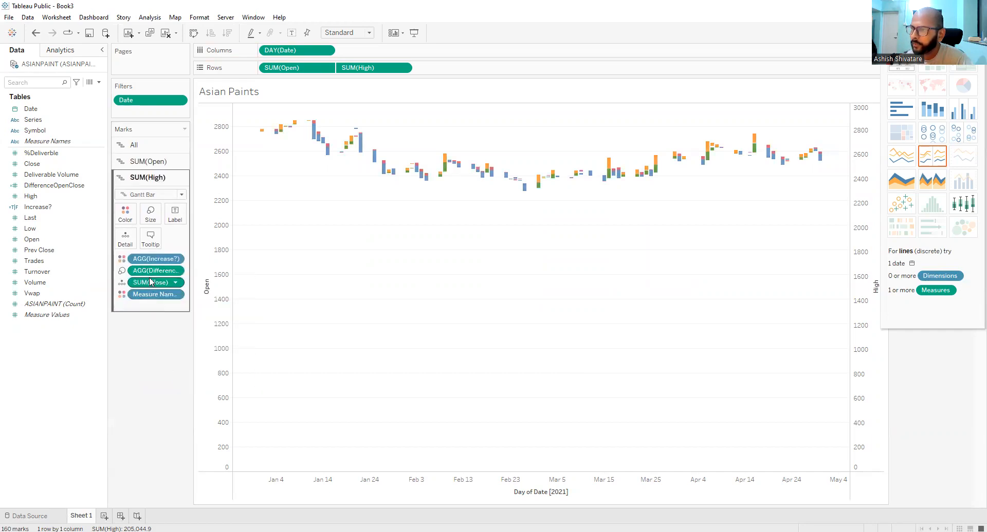
right_click(151, 296)
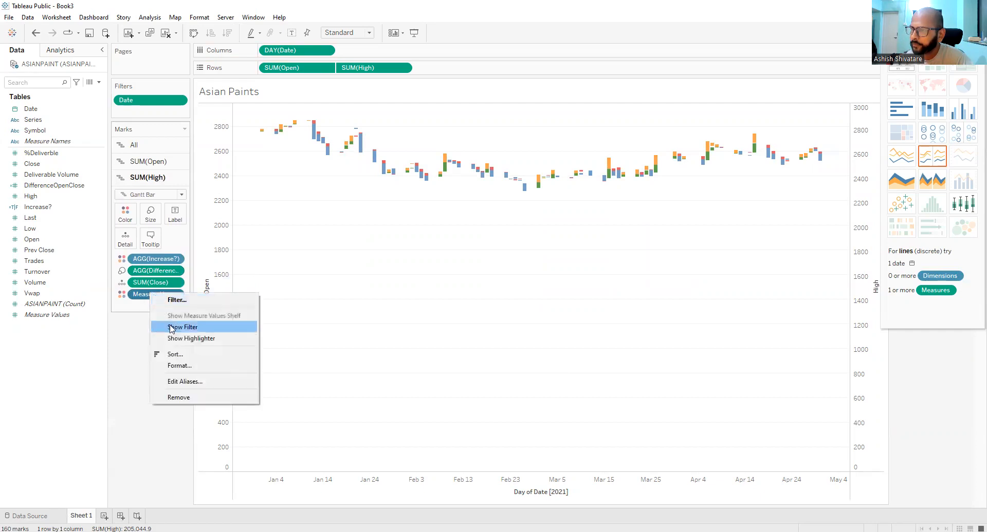
click(164, 398)
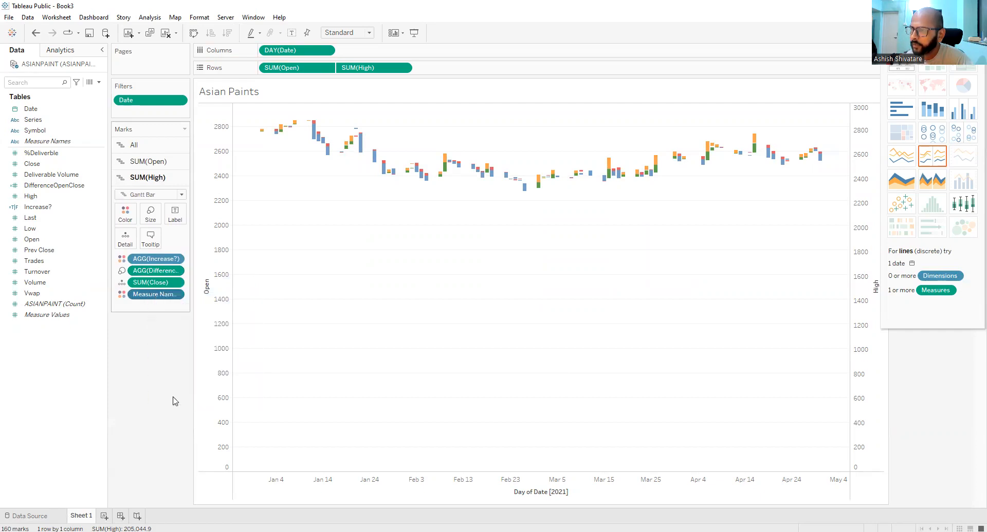
- Remove the DifferenceOpenClose field from the size of the High marks
right_click(154, 273)
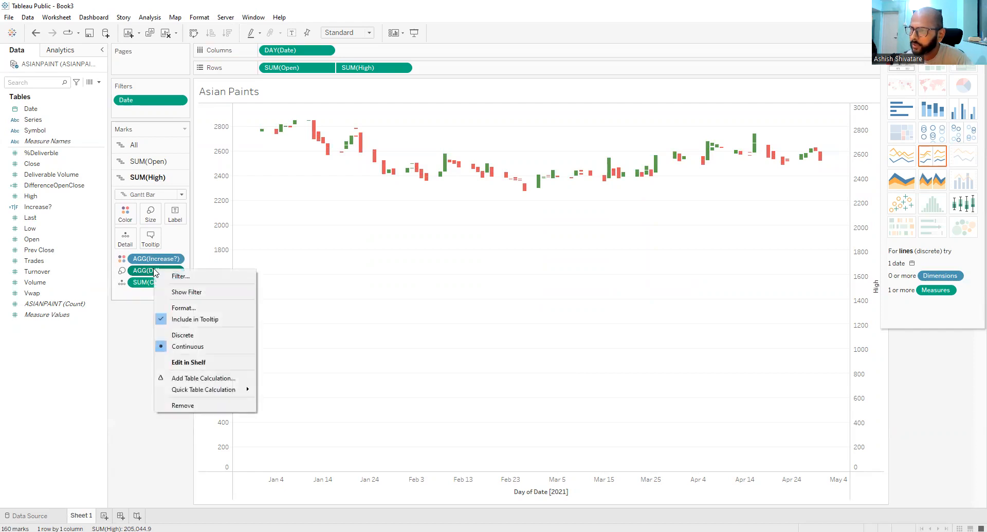
click(183, 406)
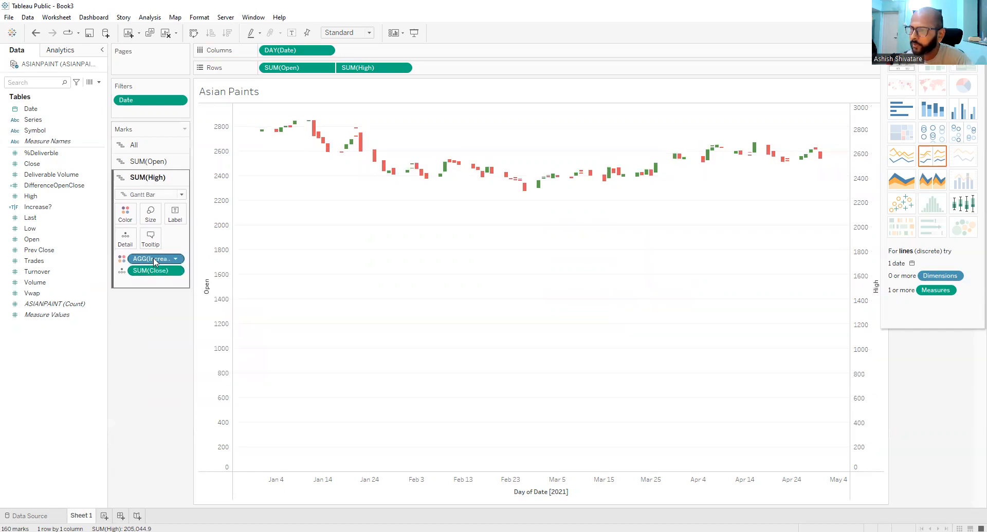
right_click(155, 262)
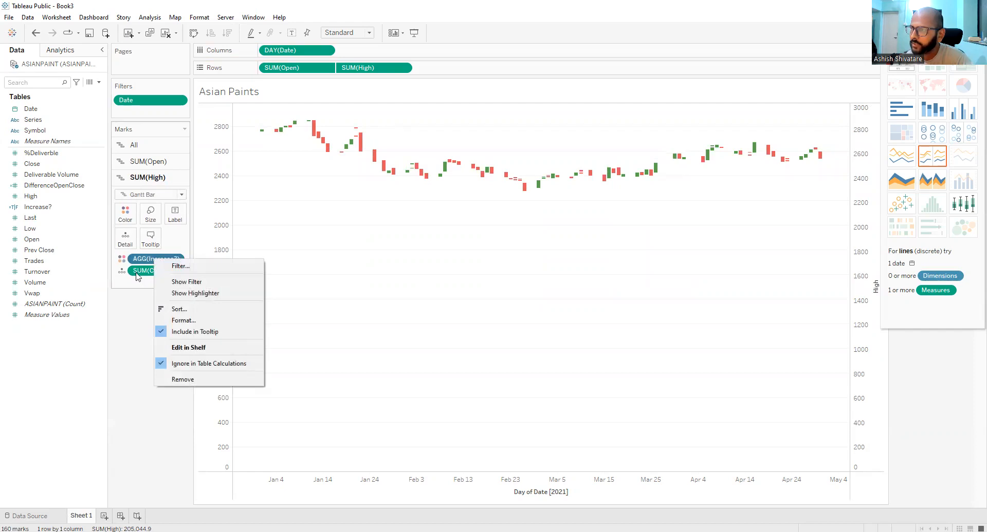
click(129, 303)
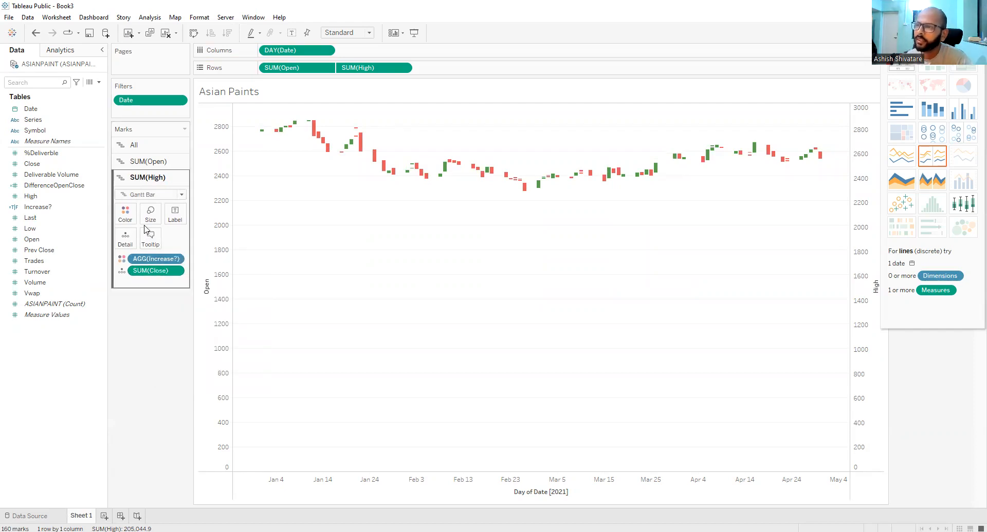
mouse_move(279, 136)
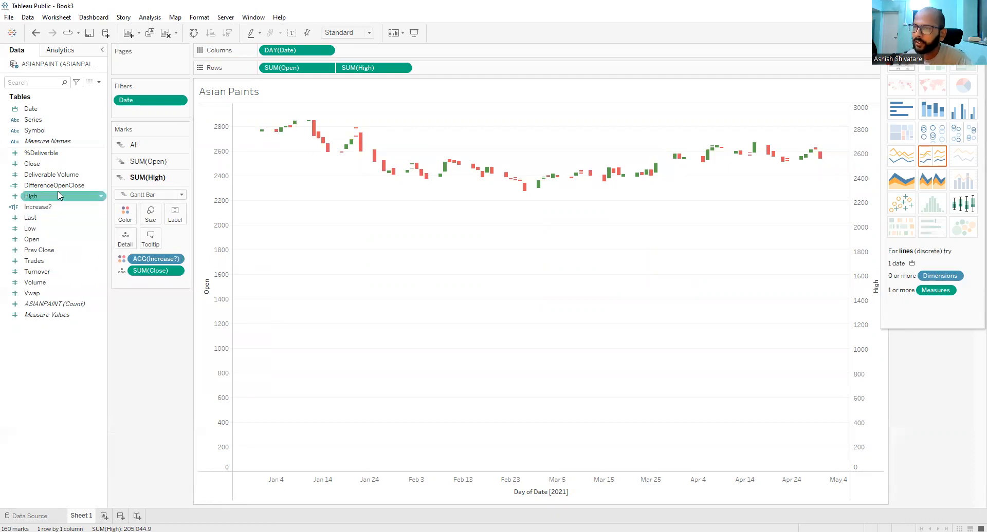
drag(31, 163, 128, 238)
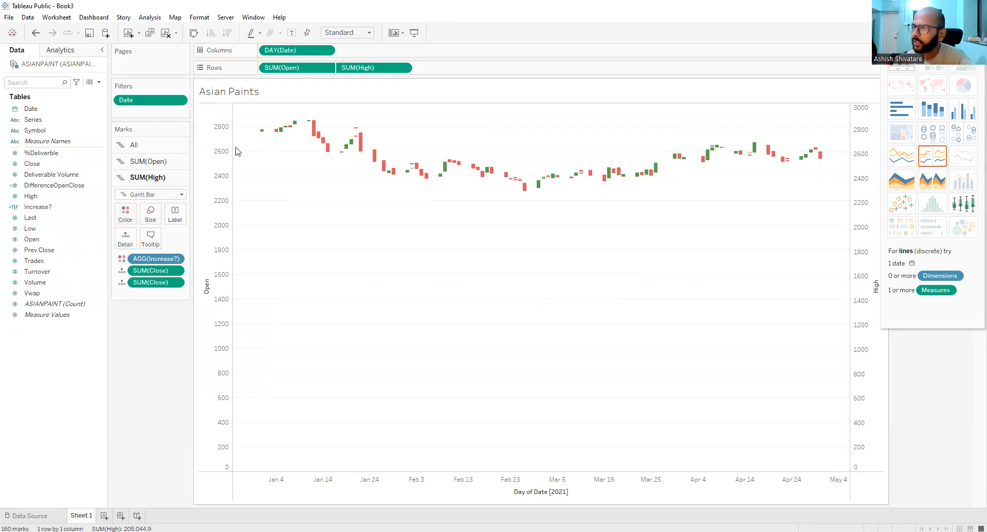
mouse_move(261, 134)
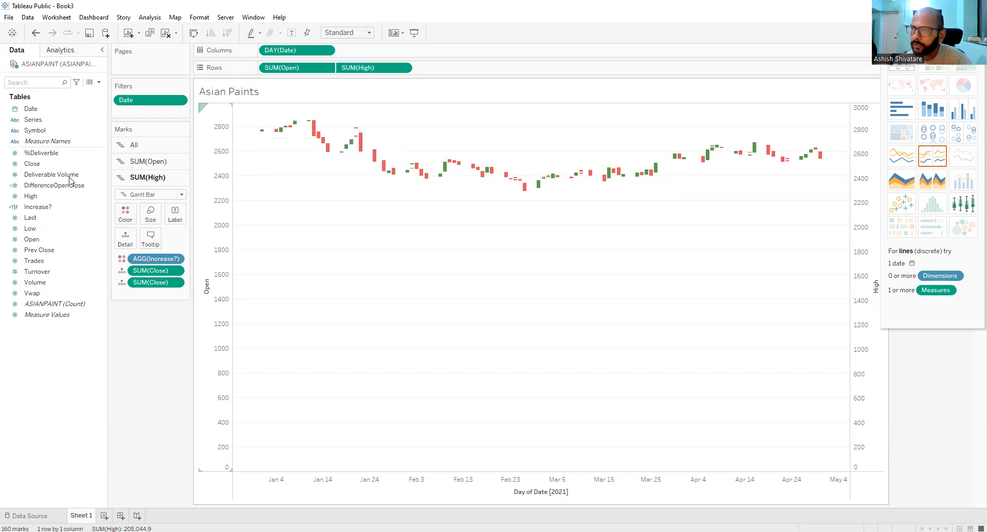
click(174, 283)
click(206, 456)
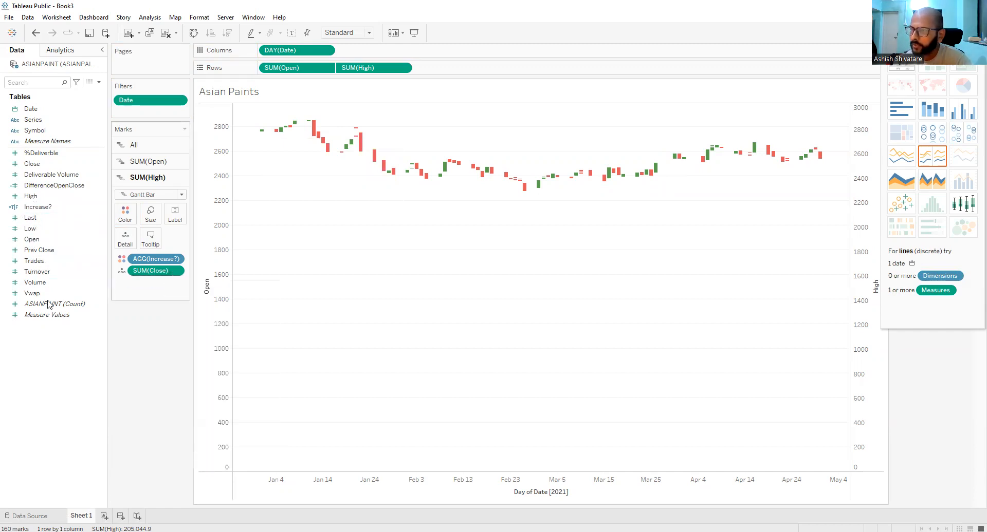
- Add the Low measure as a detail of the High marks
drag(34, 233, 149, 282)
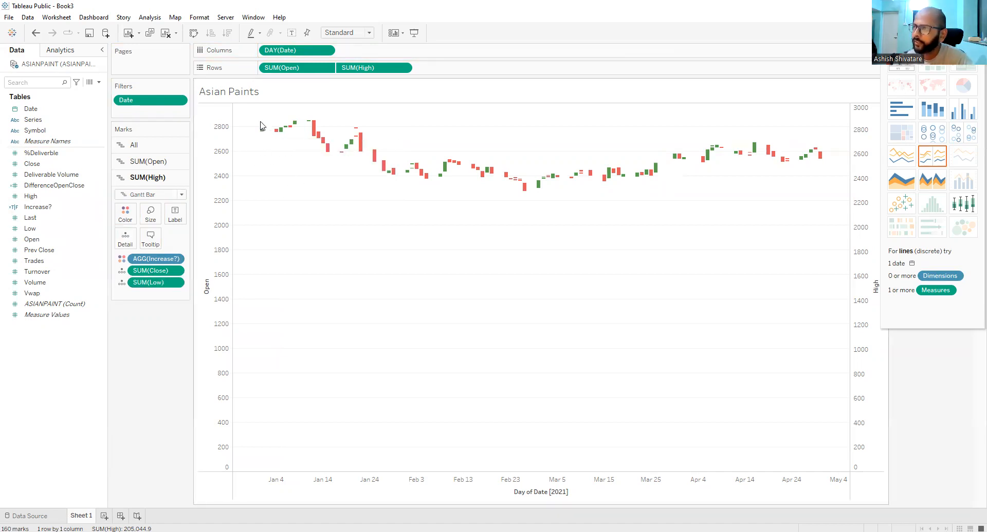
- Create a calculated field named "DifferenceHighLow" with the formula SUM([Low])-SUM([High])
right_click(43, 342)
click(62, 346)
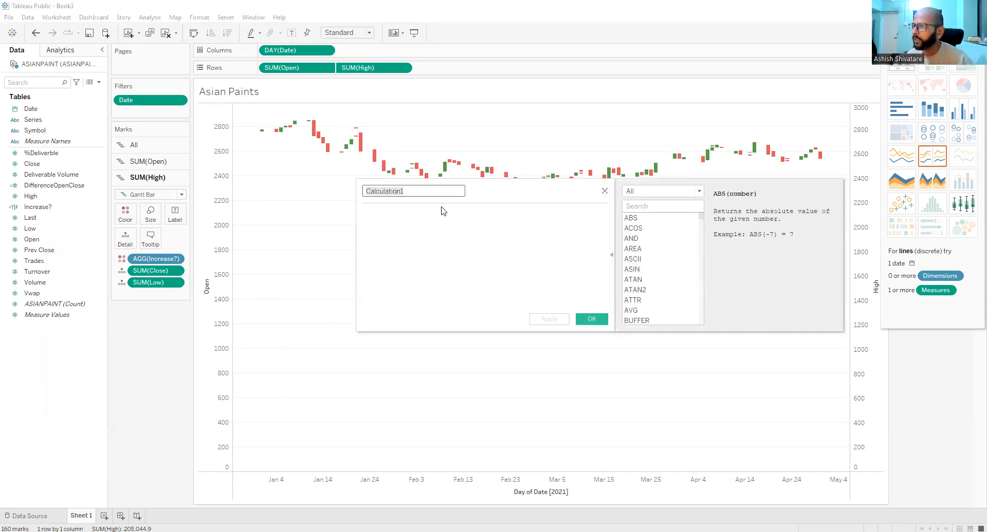
text(DifferenceHighLow)
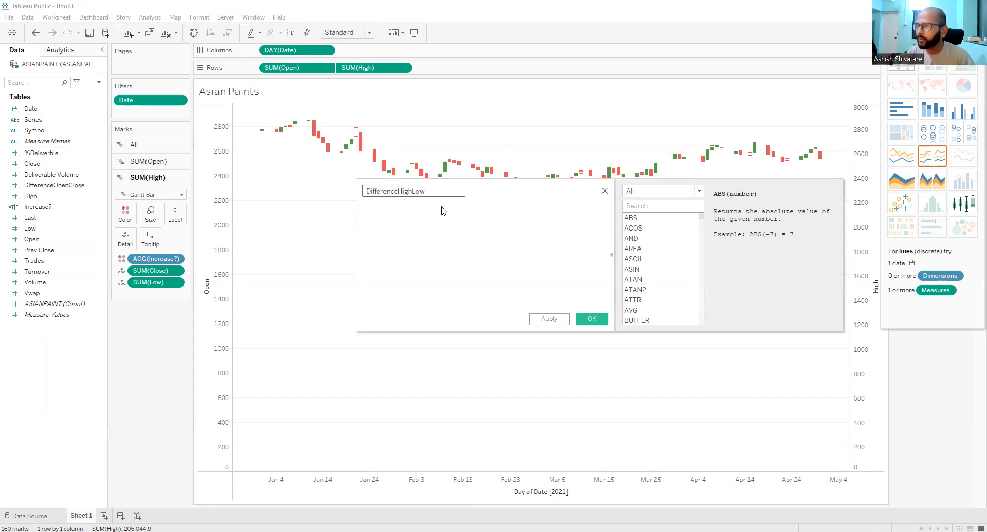
click(404, 221)
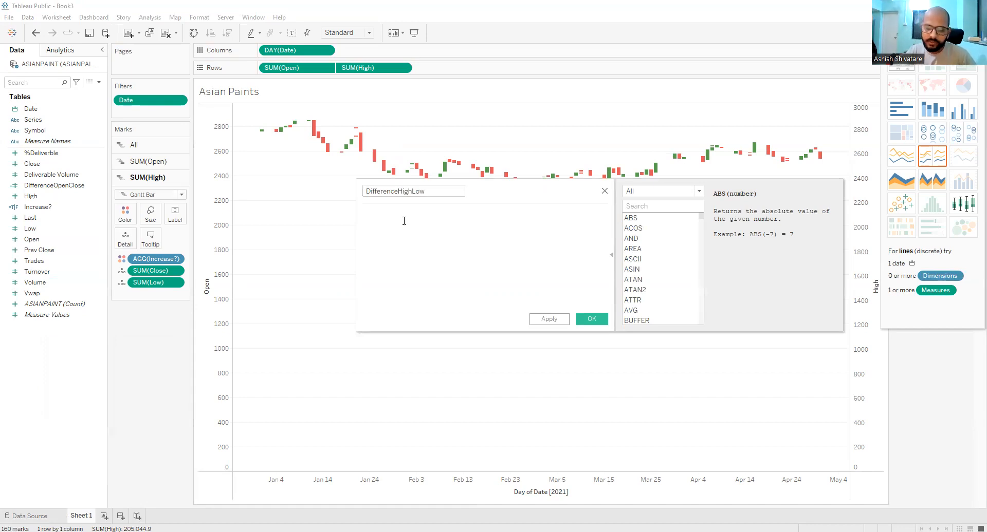
text(SUM)
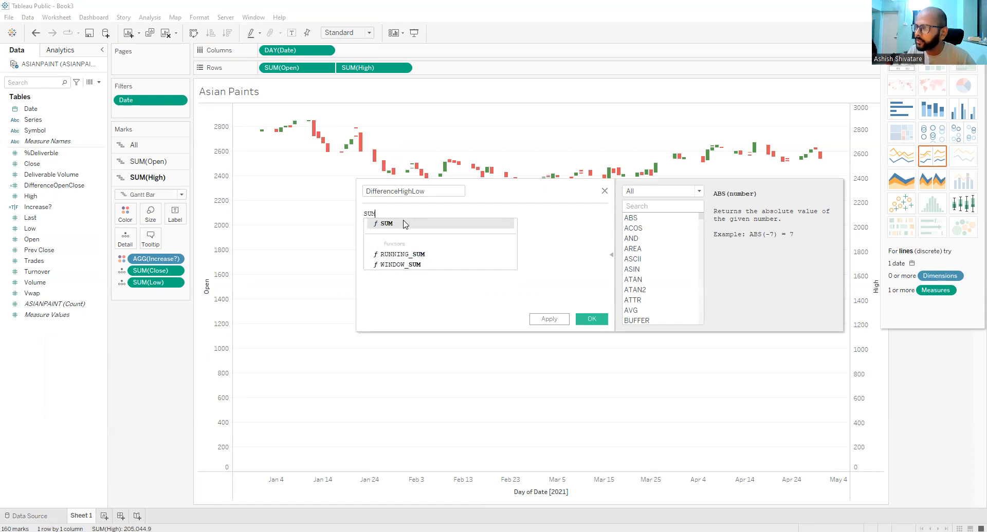
key(Return)
text(LOW)
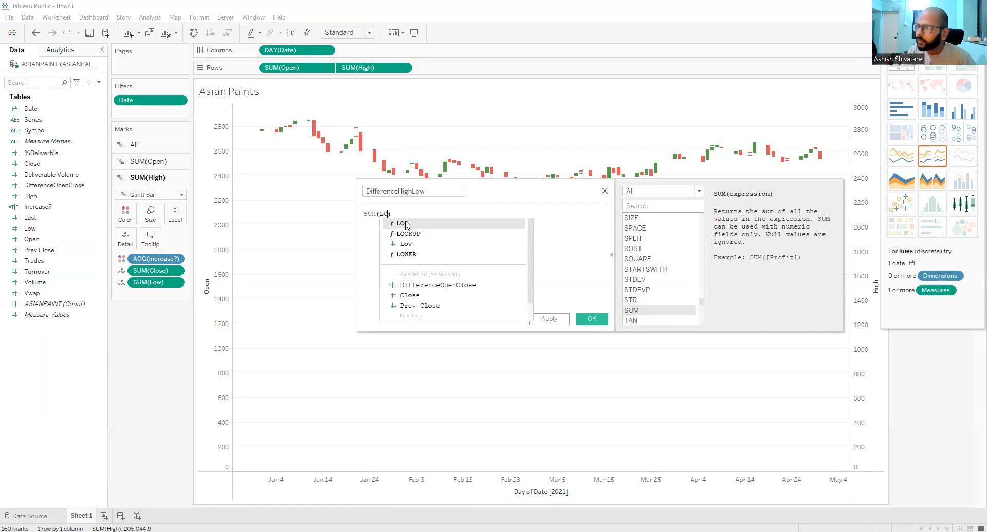
key(BackSpace)
key(BackSpace)
key(BackSpace)
text([L)
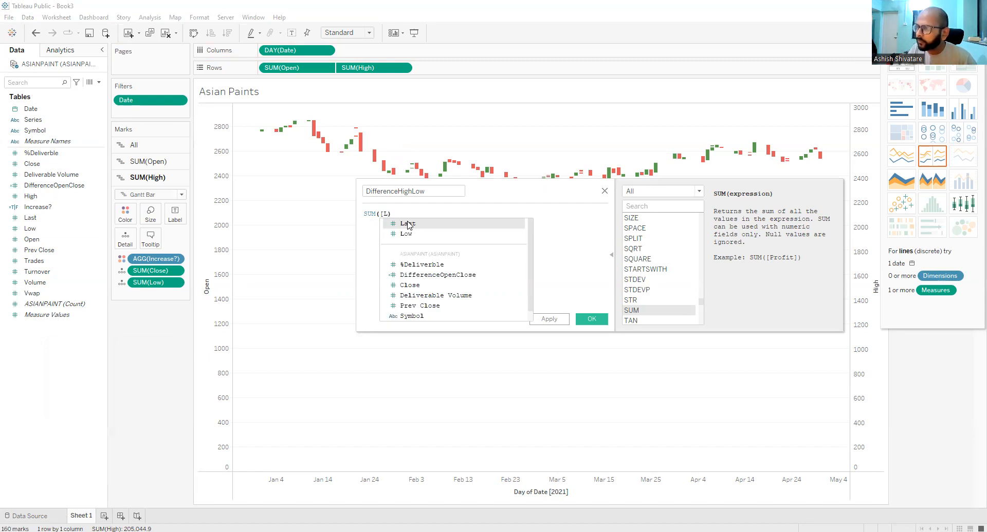
text(o)
key(Return)
text(-SUM)
key(Return)
text([)
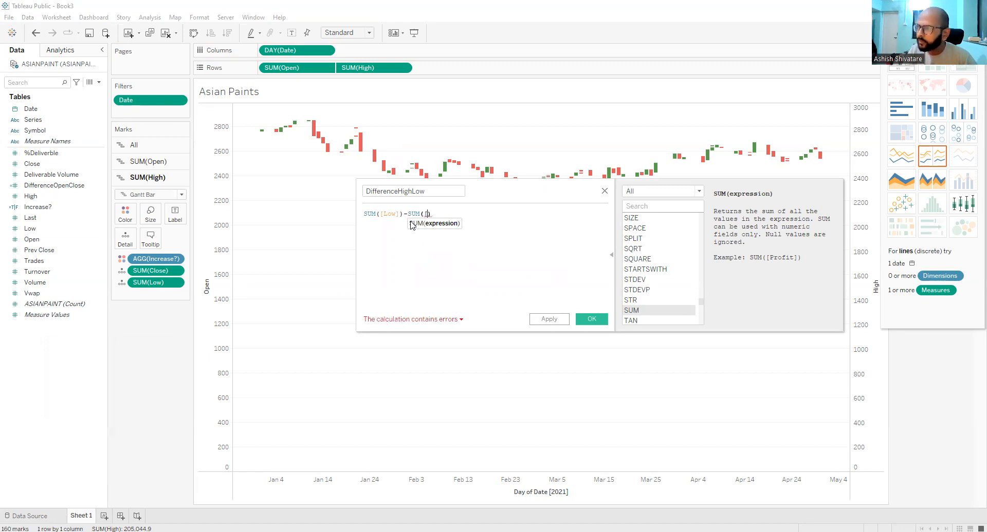
text(High)
key(Return)
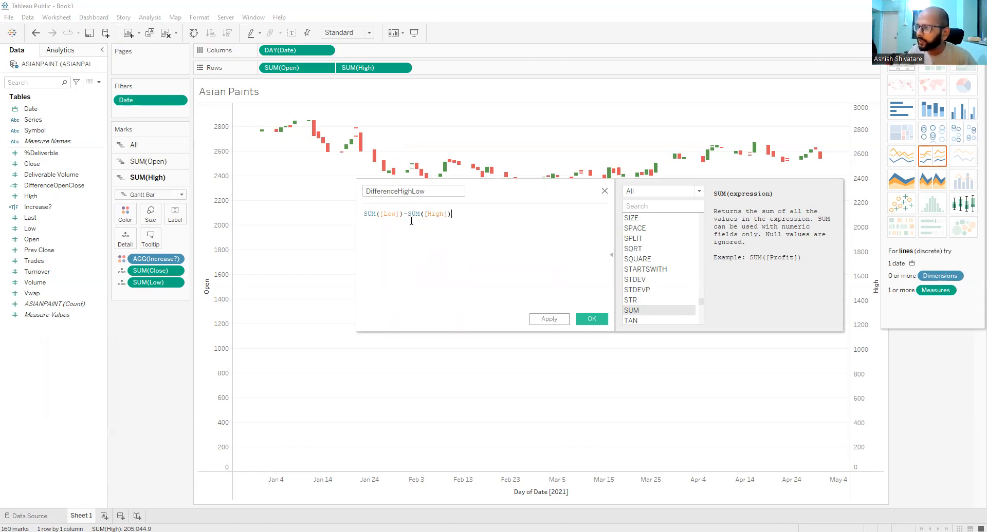
click(548, 320)
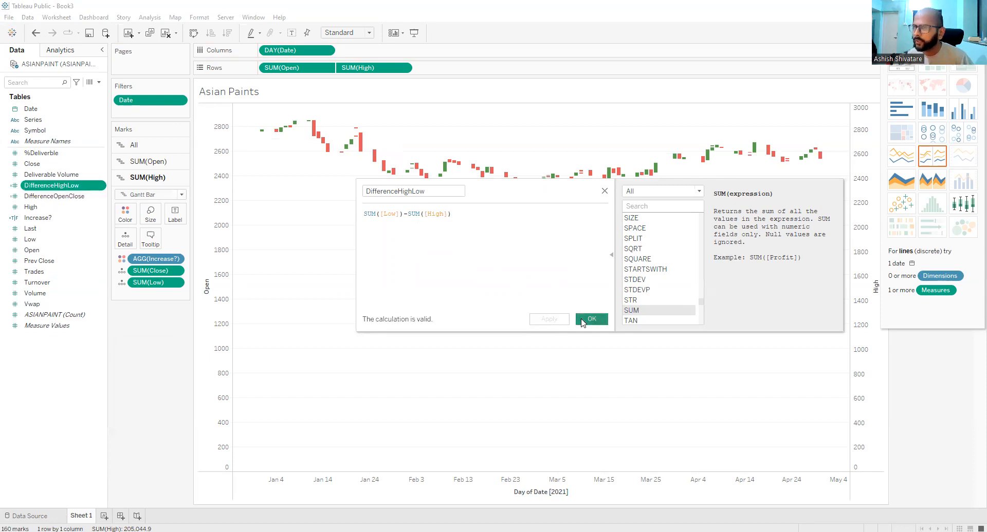
click(584, 319)
- Size the High marks by DifferenceHighLow and reduce their mark size to the minimum so they form thin wicks
drag(57, 186, 148, 212)
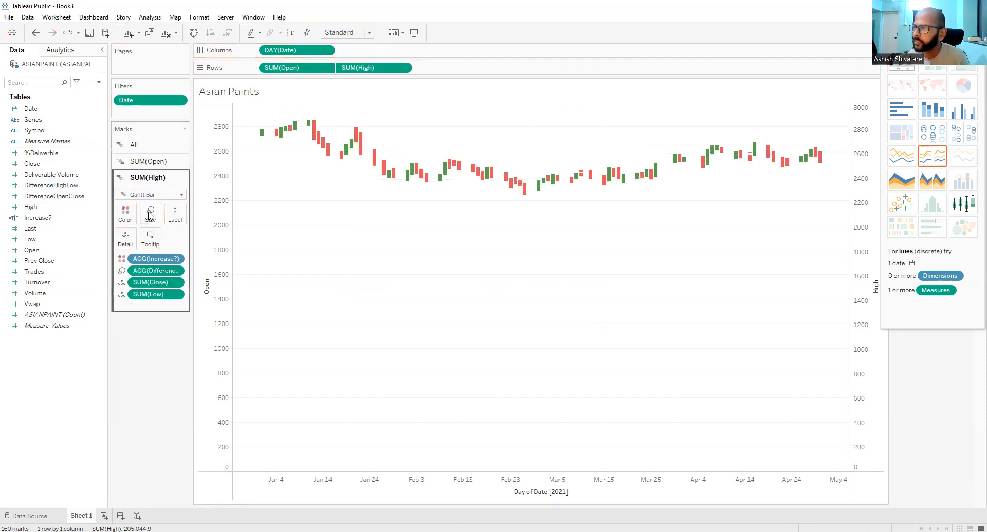
click(151, 214)
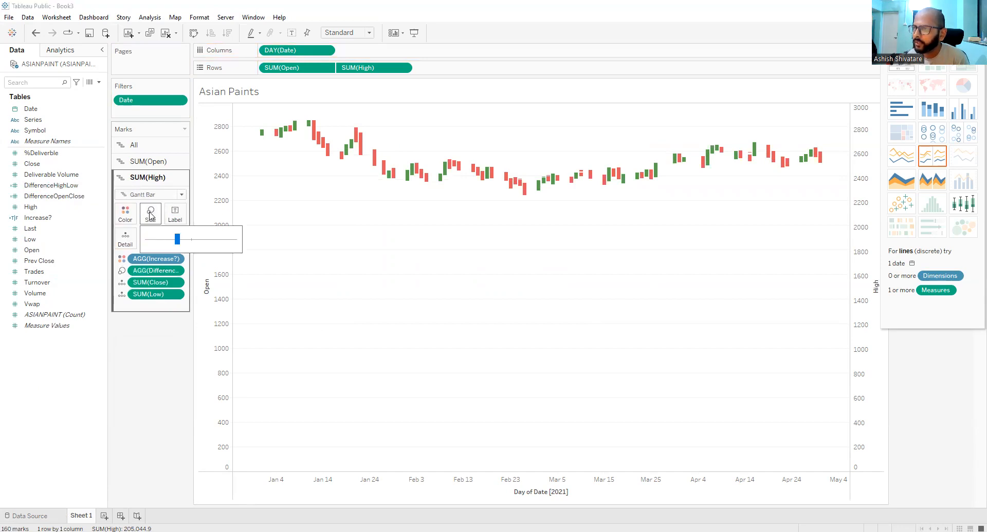
drag(177, 241, 147, 243)
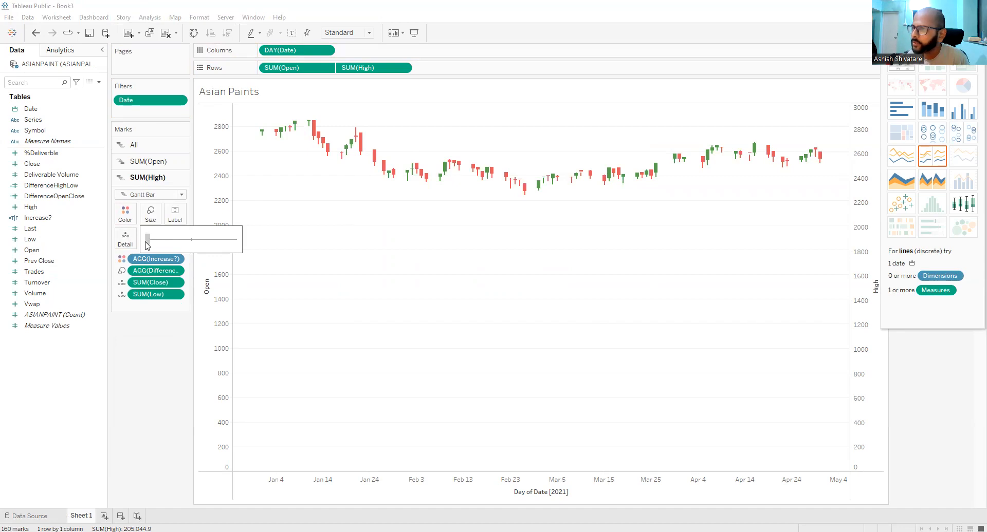
mouse_move(356, 134)
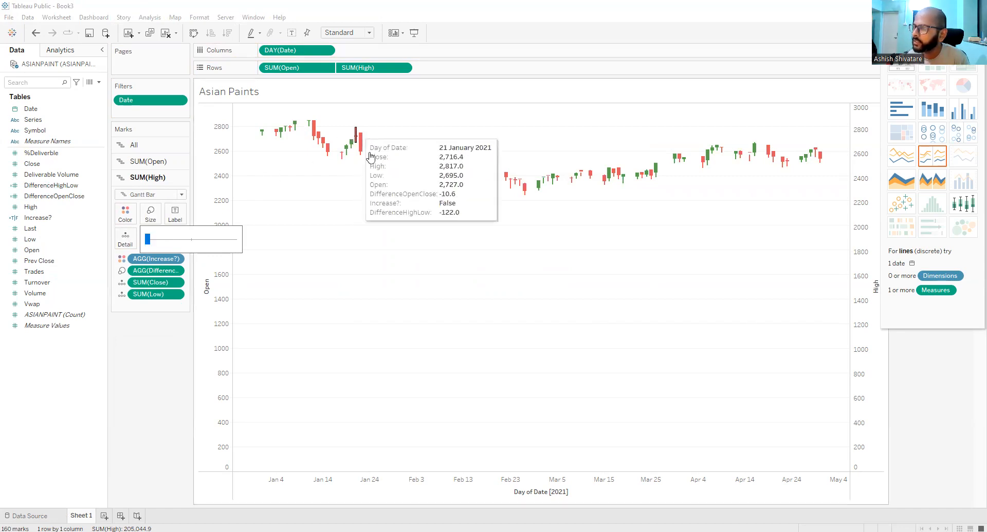
click(331, 208)
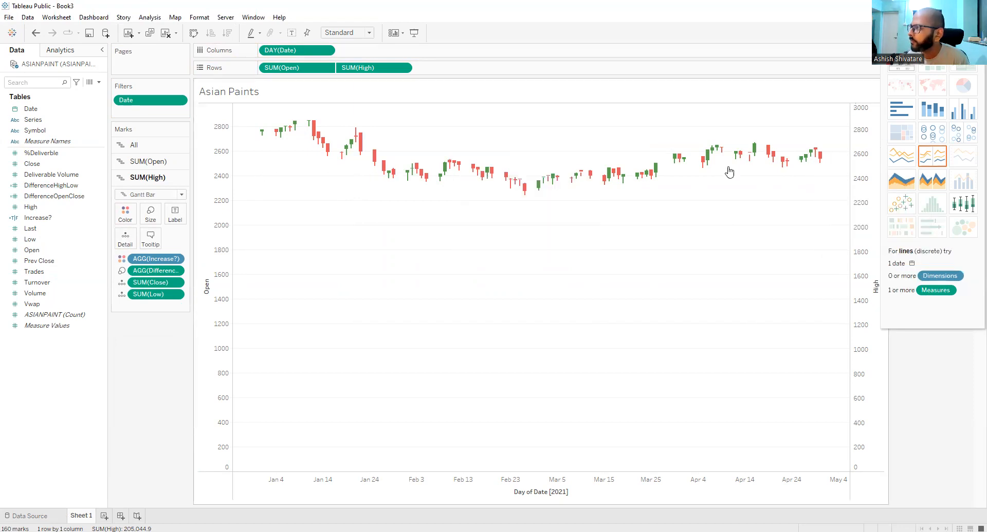
- Synchronize the High axis with the Open axis
right_click(867, 150)
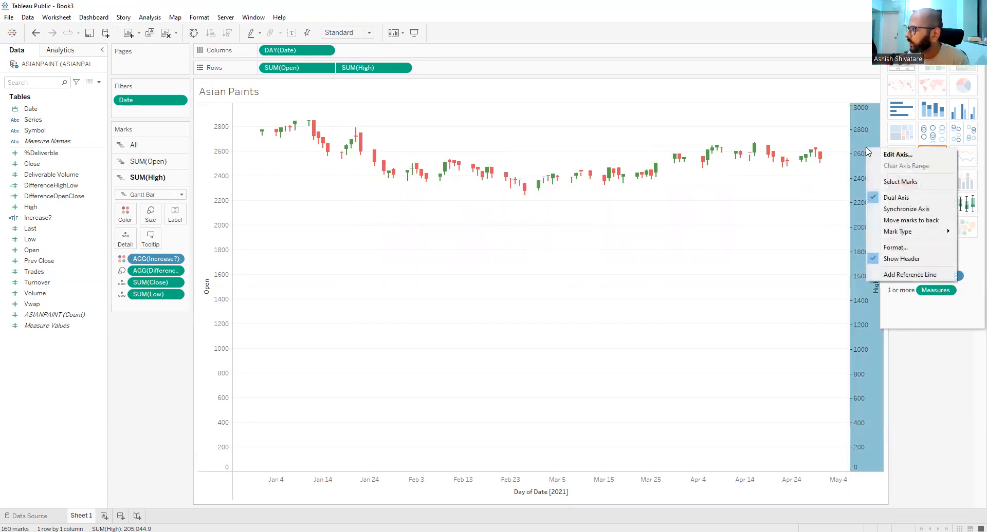
click(886, 209)
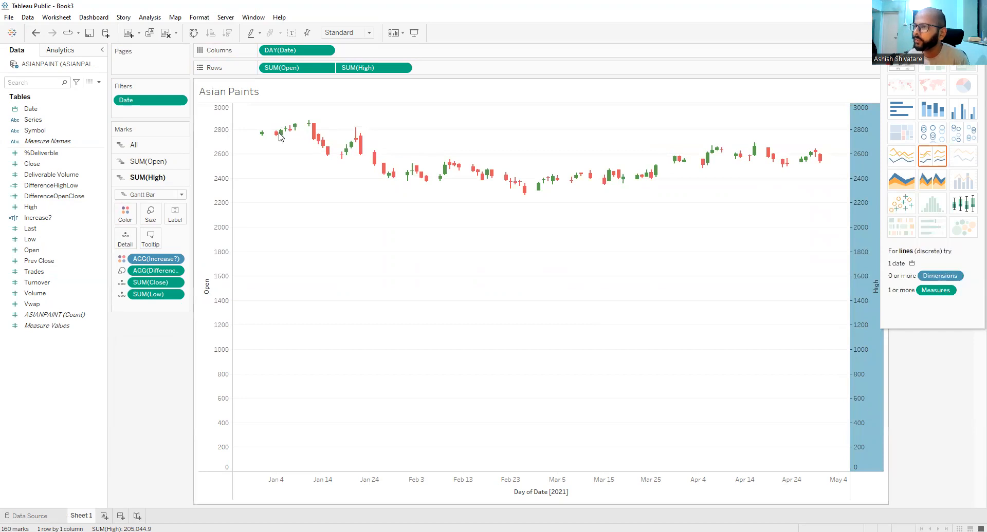
mouse_move(263, 139)
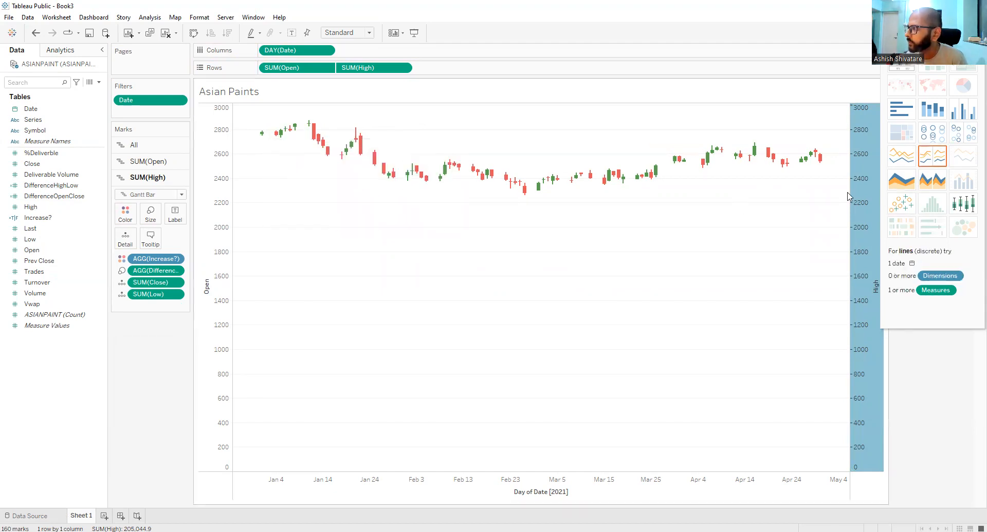
- Edit the Open axis so that its automatic range does not include zero
mouse_move(851, 197)
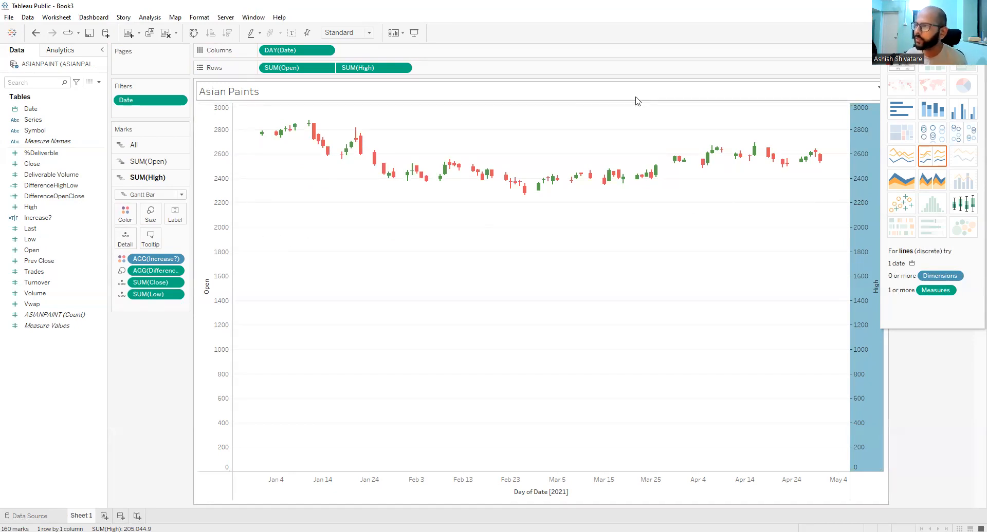
right_click(204, 368)
click(238, 375)
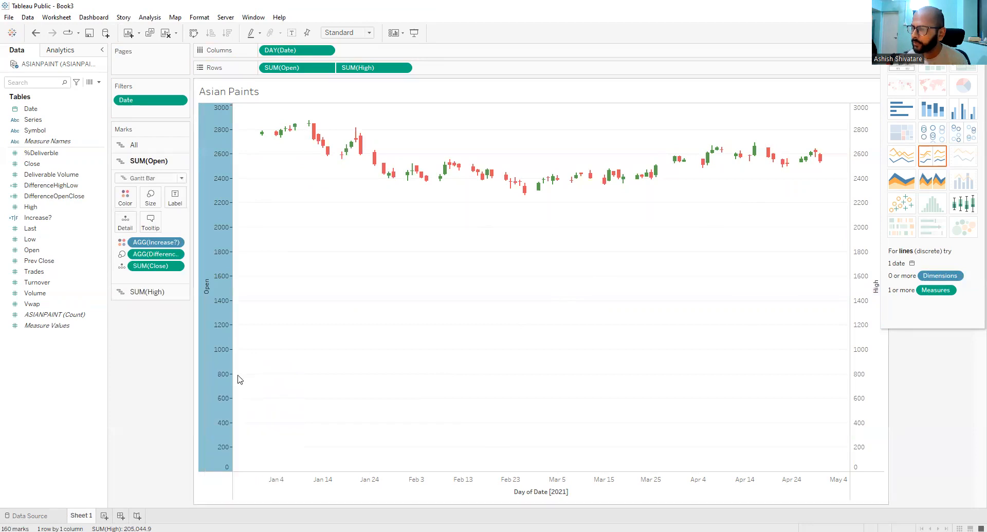
click(546, 162)
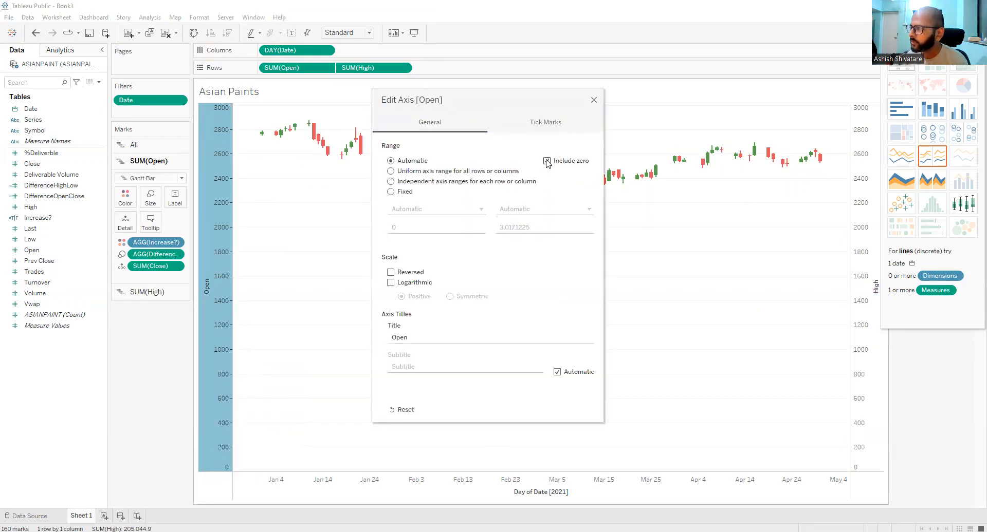
click(594, 101)
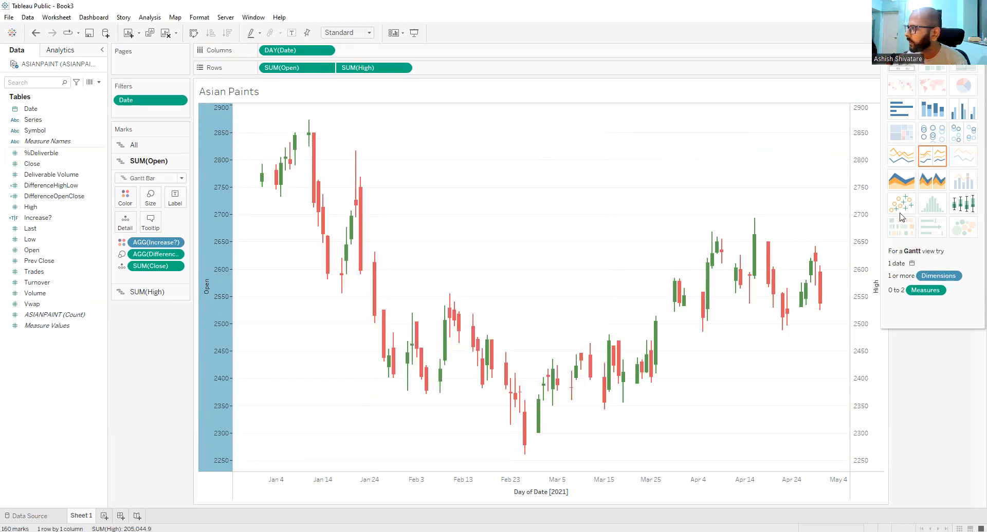
- Hide the header of the secondary High axis
right_click(854, 208)
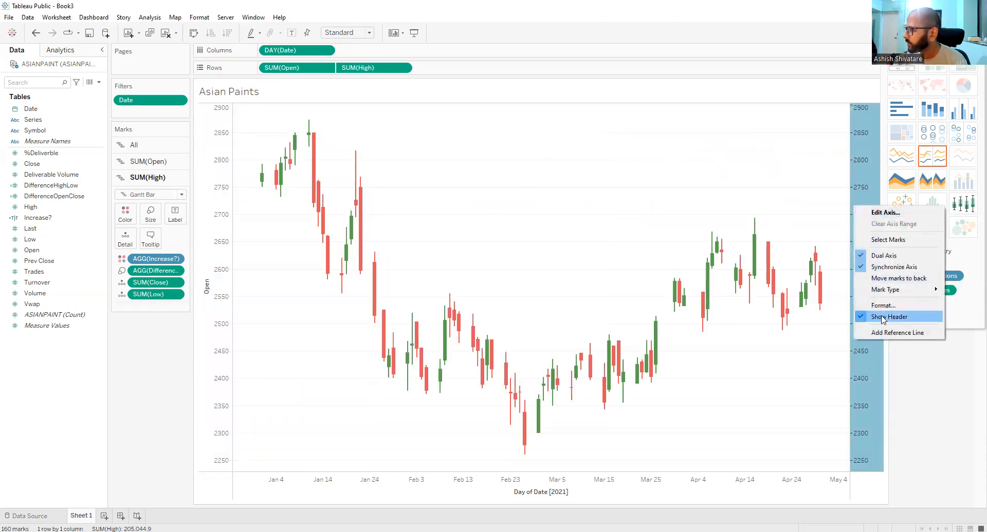
click(882, 316)
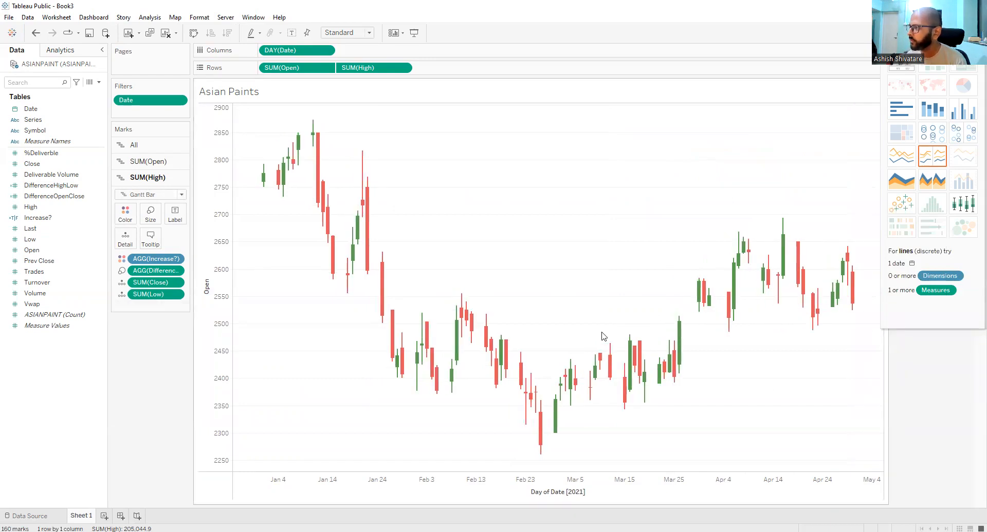
mouse_move(264, 183)
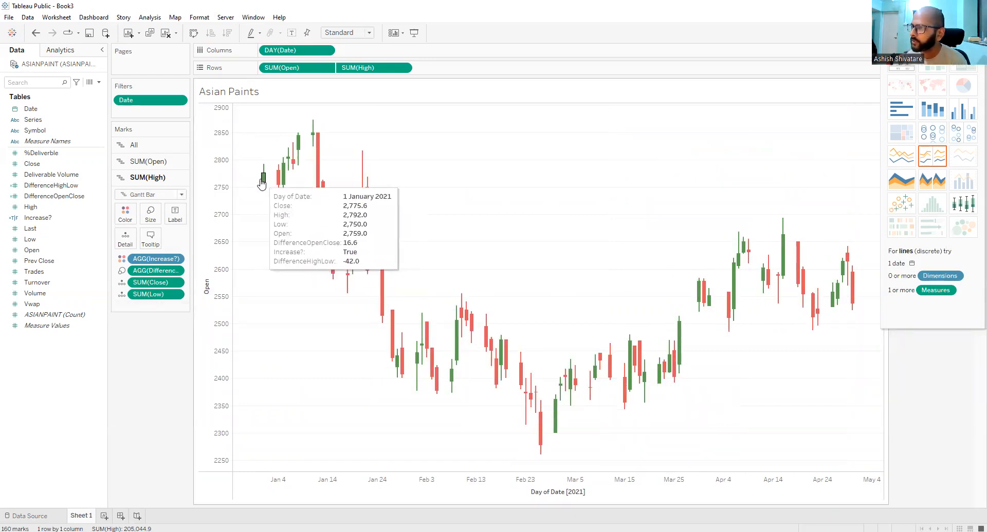
- Move the Open marks in front of the High marks
right_click(874, 181)
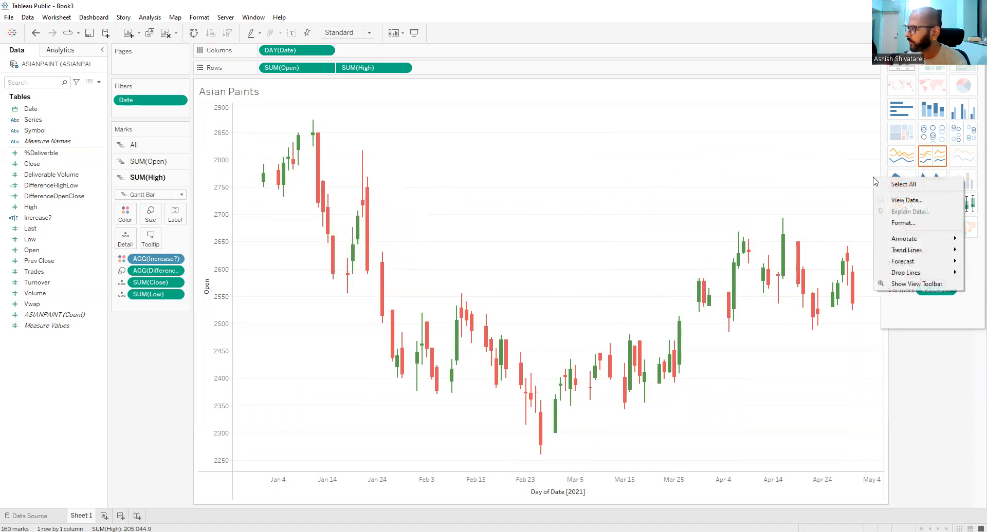
right_click(220, 183)
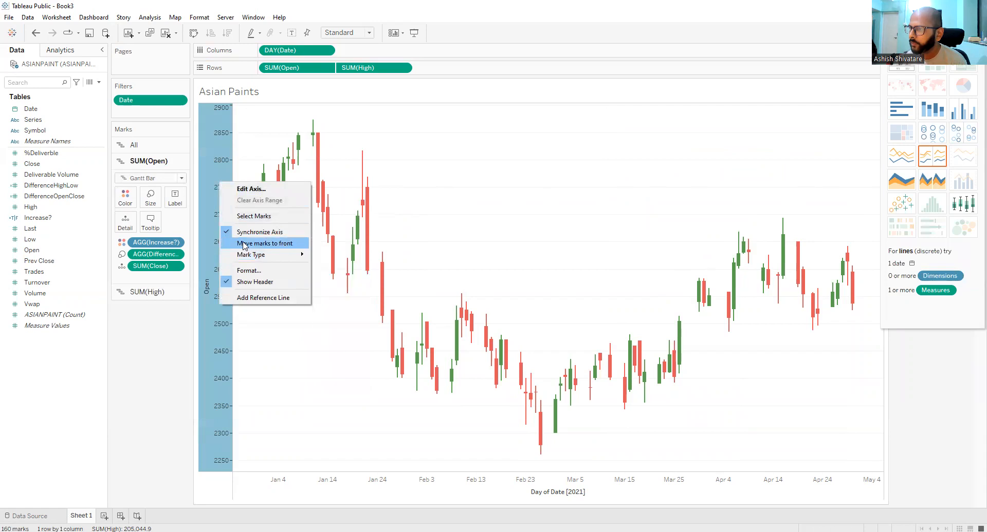
click(243, 245)
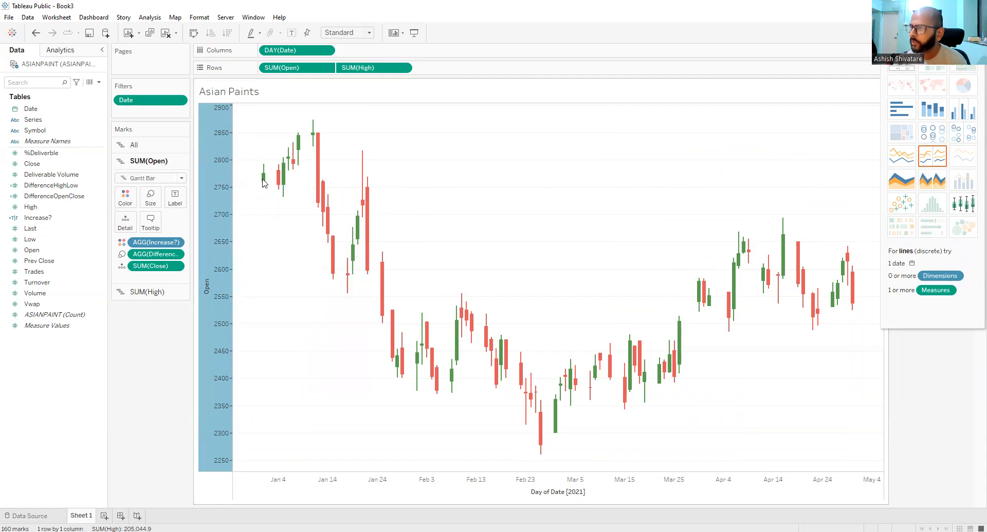
click(270, 241)
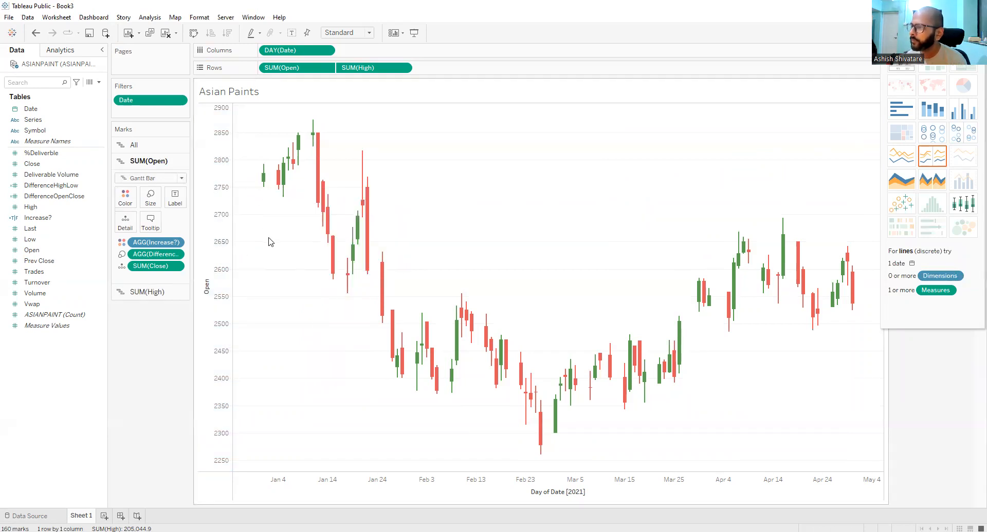
- Set the title of the Open axis to "Price (Rs)"
right_click(206, 287)
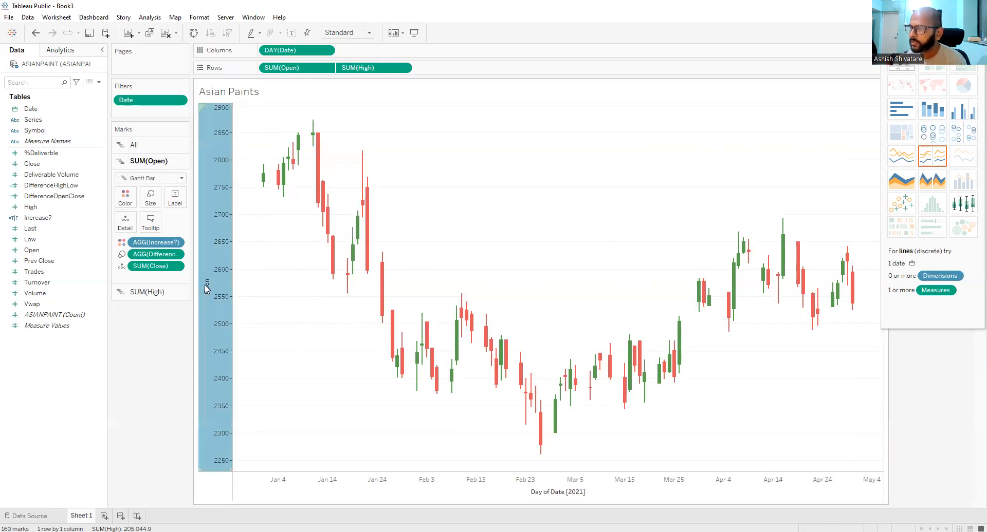
click(234, 293)
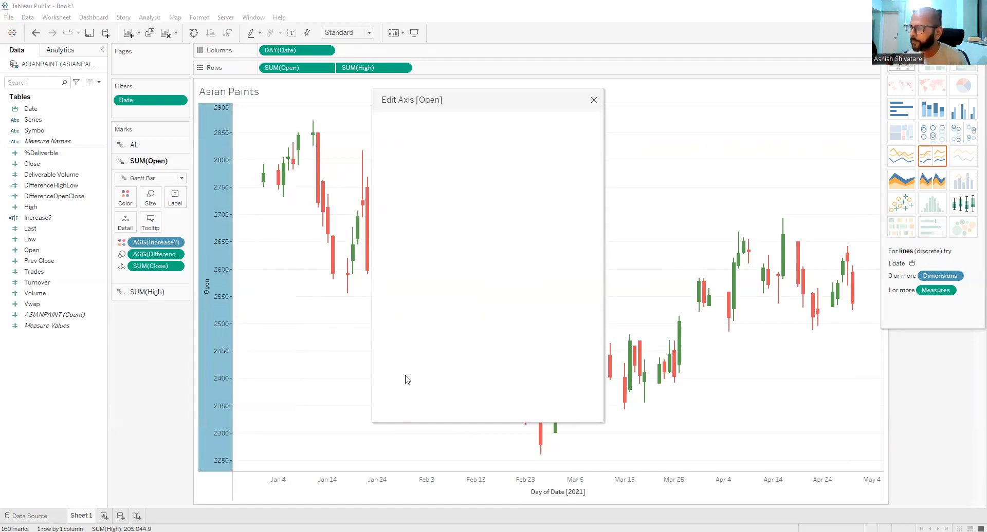
double_click(408, 336)
text(Price (Rs)
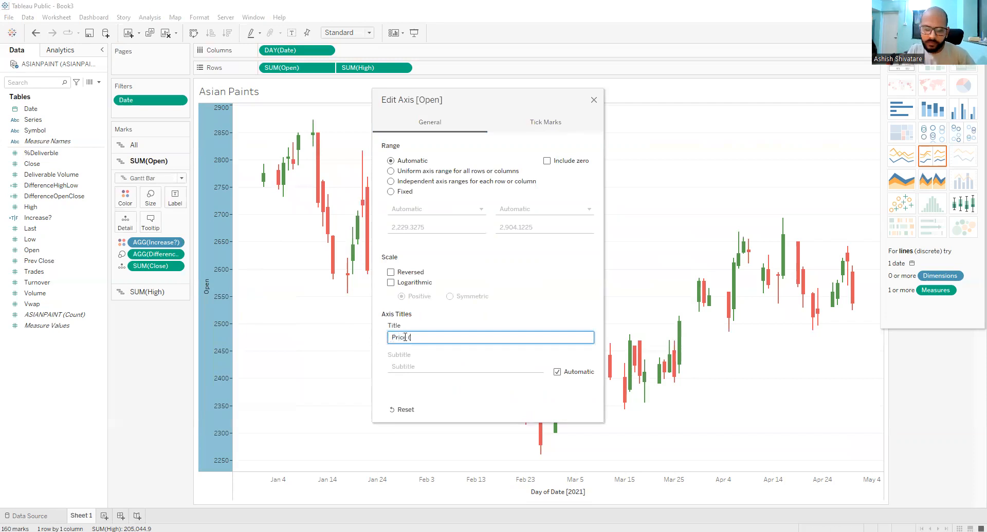
click(594, 99)
- Shorten the title of the Day of Date axis to "Date"
right_click(559, 494)
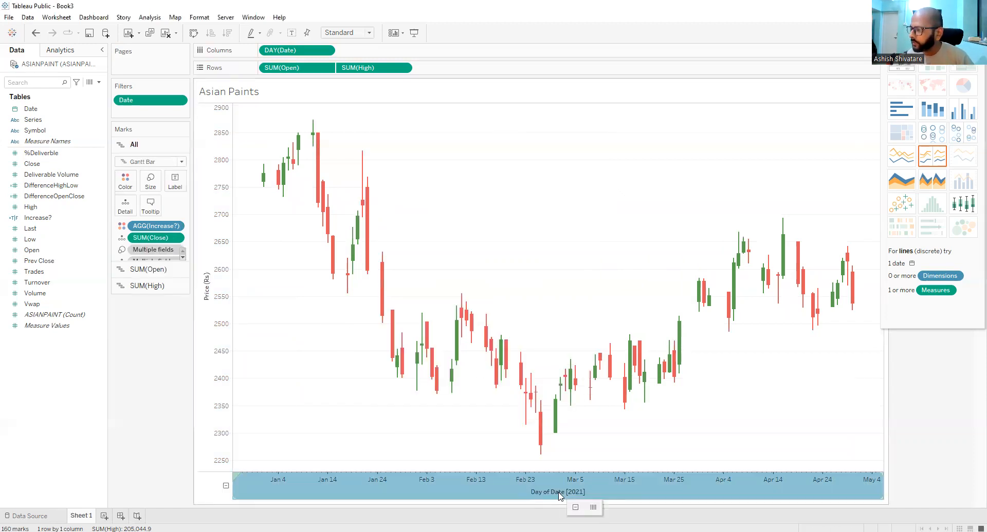
click(586, 416)
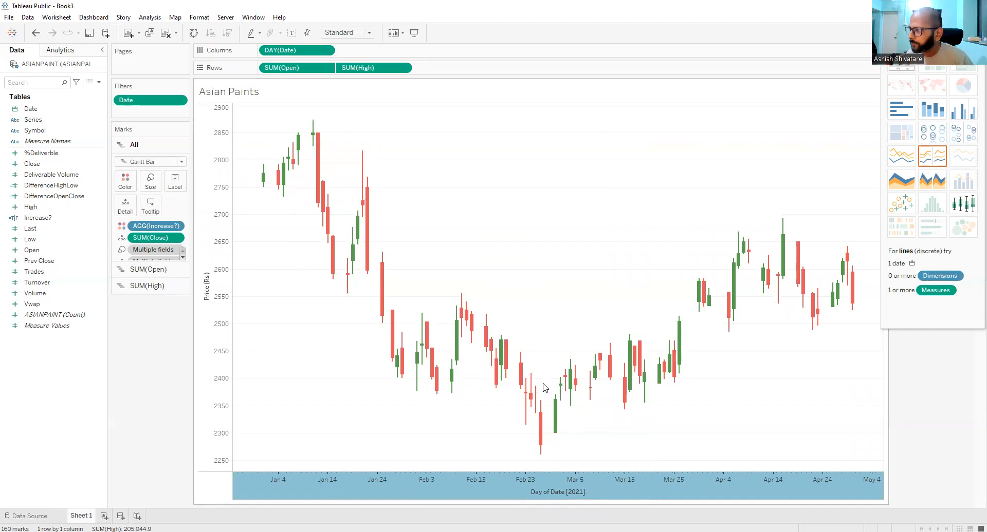
click(432, 345)
click(414, 348)
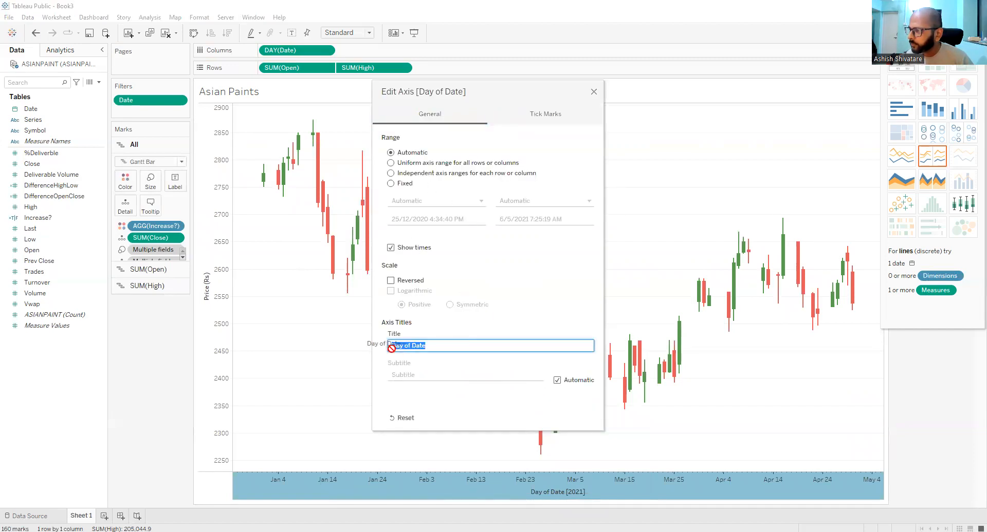
click(467, 346)
key(BackSpace)
key(BackSpace)
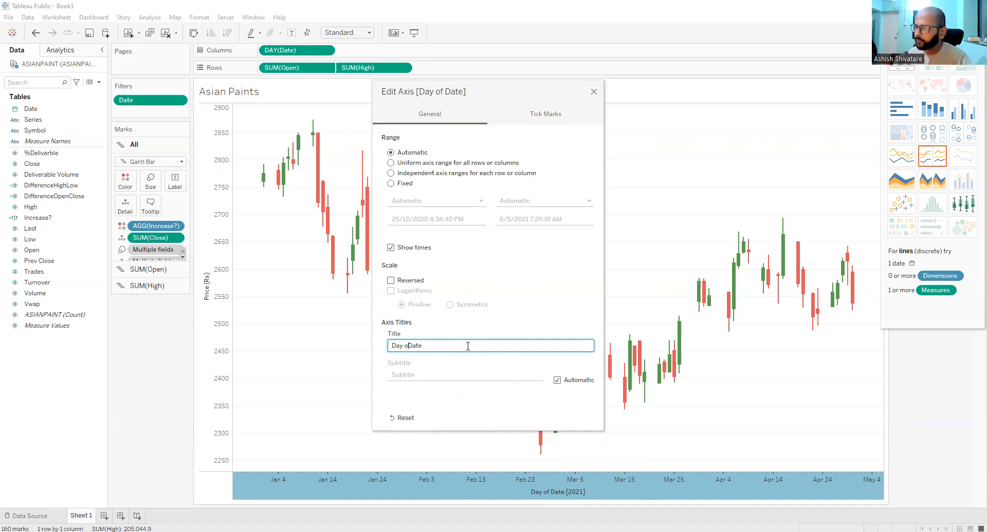
click(593, 92)
click(569, 305)
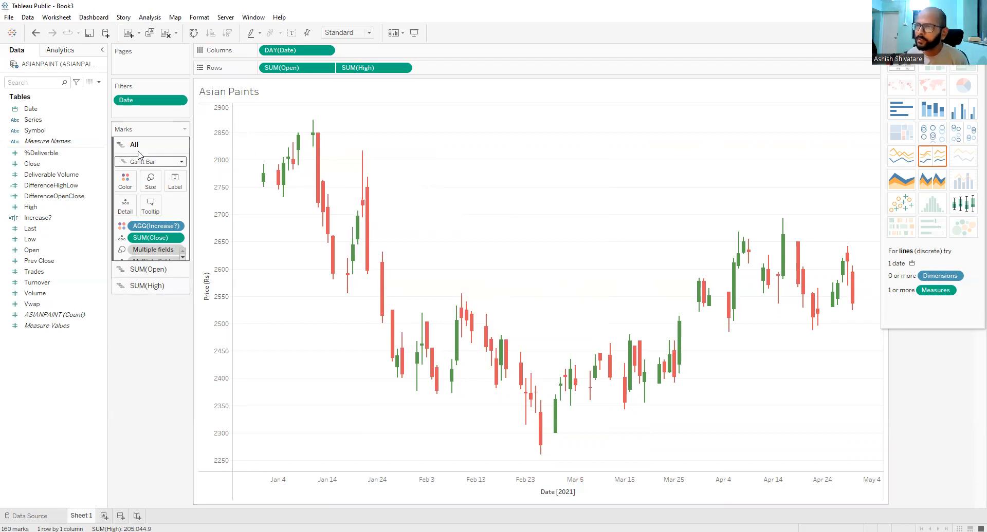
- Format the chart's row lines, setting both grid lines and zero lines to None
right_click(275, 131)
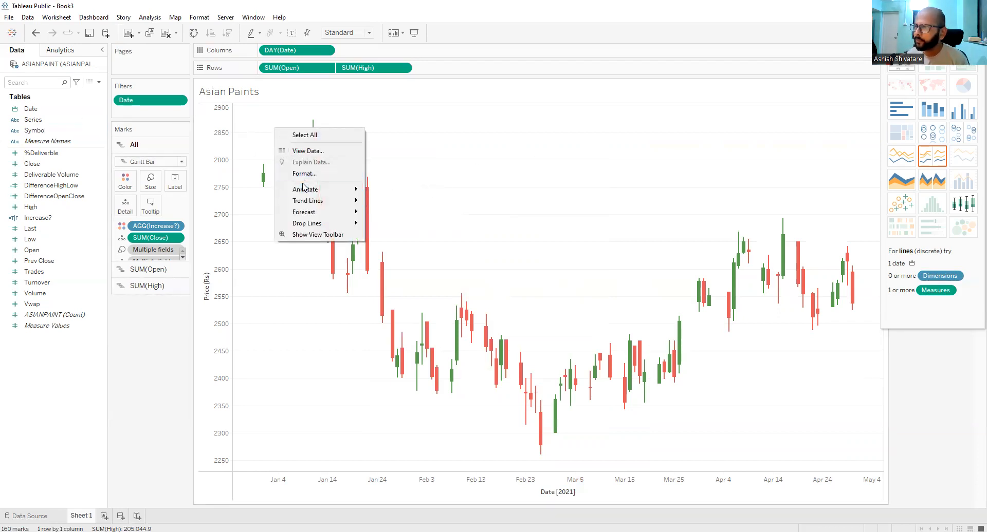
click(304, 173)
click(48, 89)
click(74, 88)
click(51, 89)
click(62, 67)
click(75, 117)
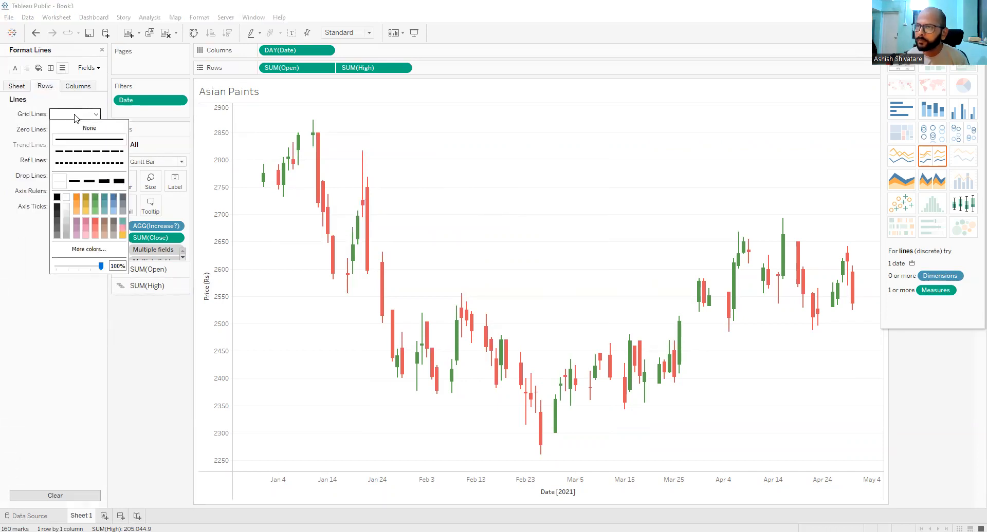
click(89, 128)
click(85, 132)
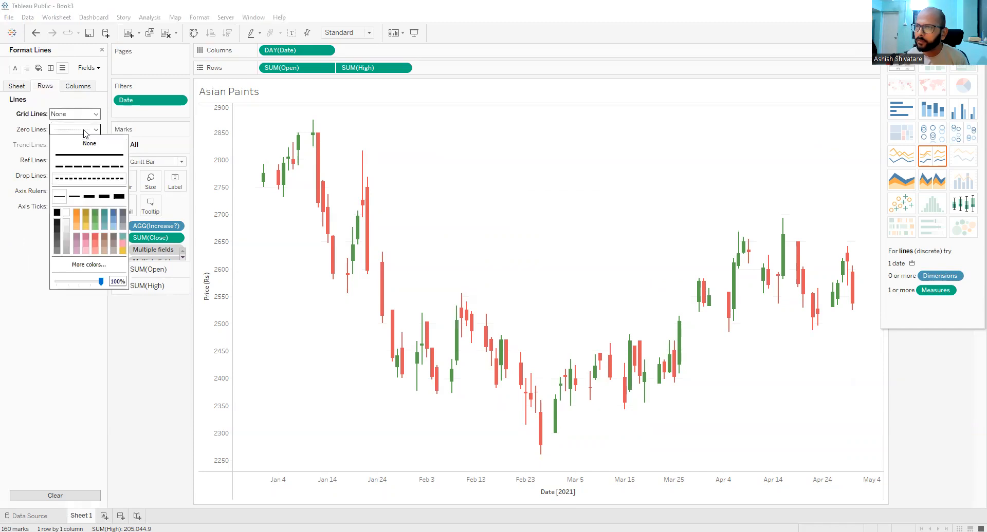
click(88, 144)
click(34, 138)
- Set the zero lines of the chart's columns to None
click(85, 88)
click(82, 129)
click(79, 144)
click(54, 316)
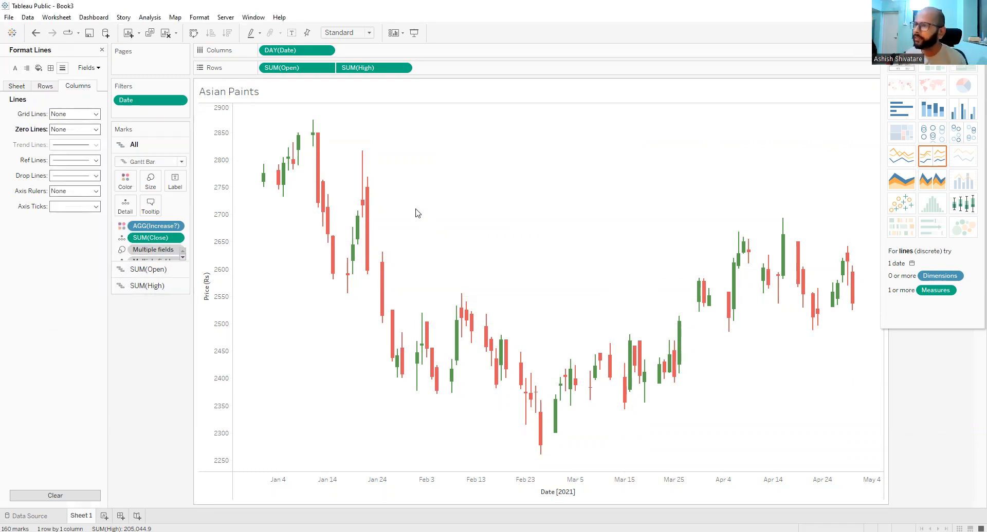
mouse_move(318, 162)
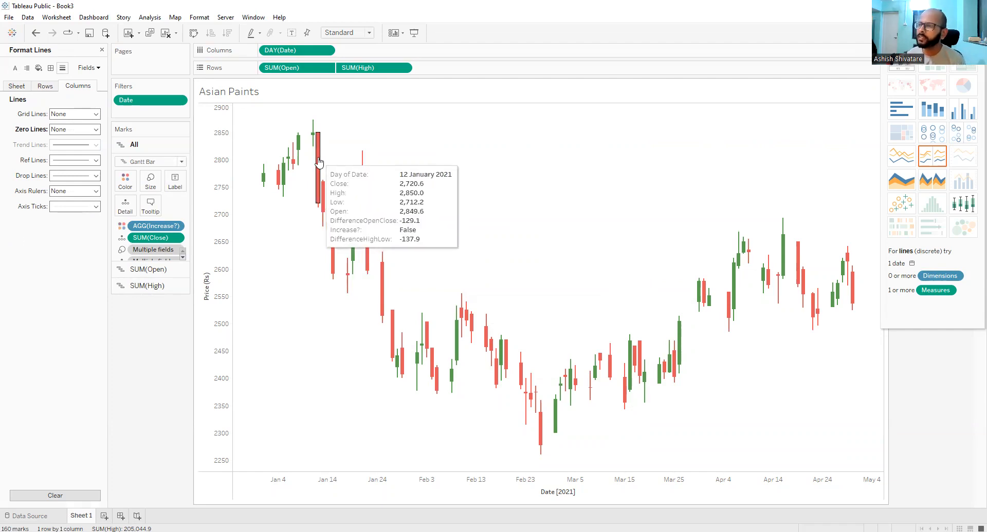